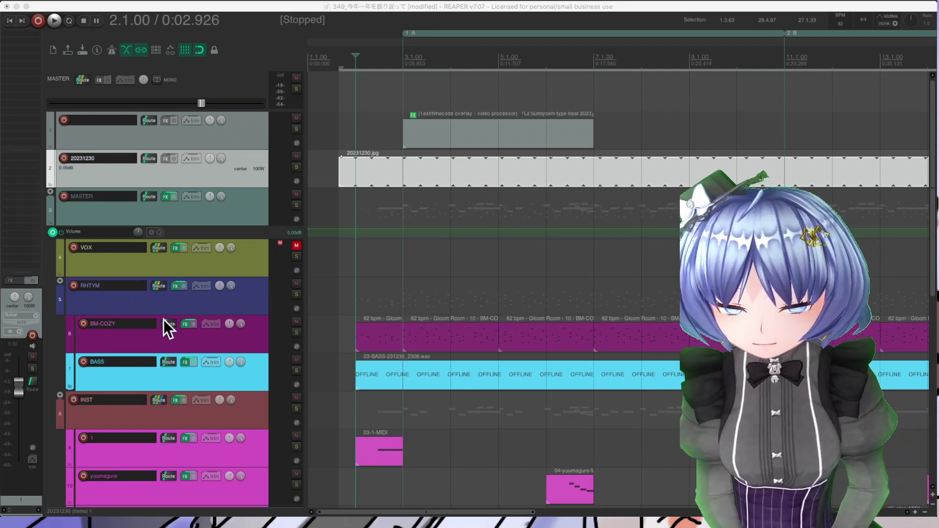
Inspect the hardware send and return settings of the ReaInsert plug-in on the MASTER track, and close its window.
click(186, 305)
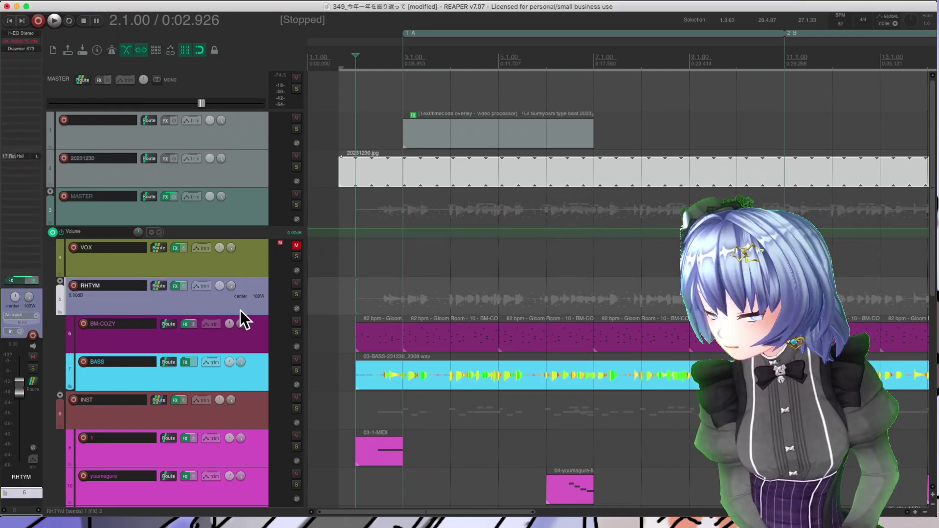
click(187, 213)
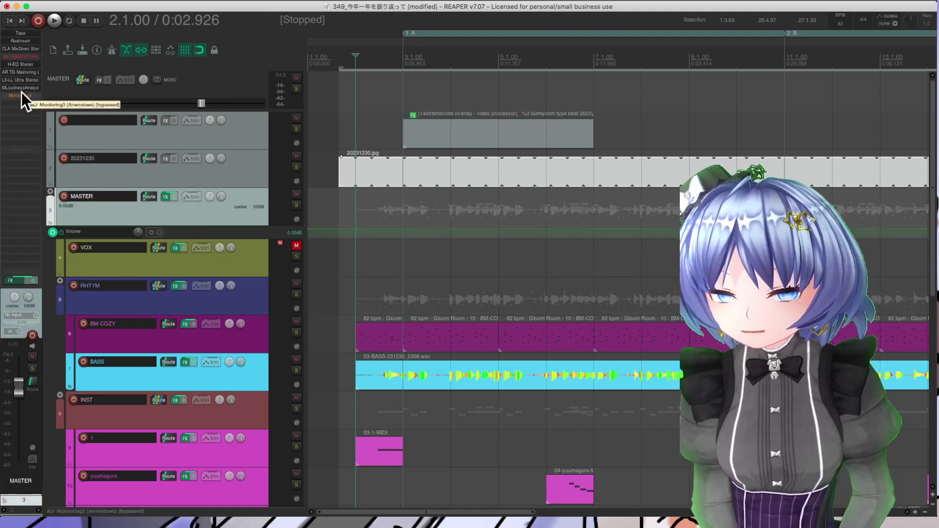
click(25, 39)
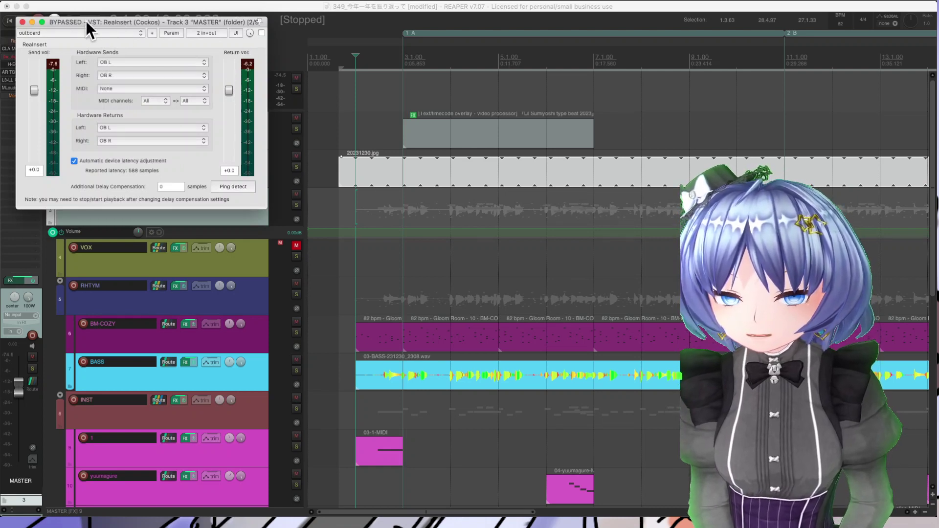
click(22, 22)
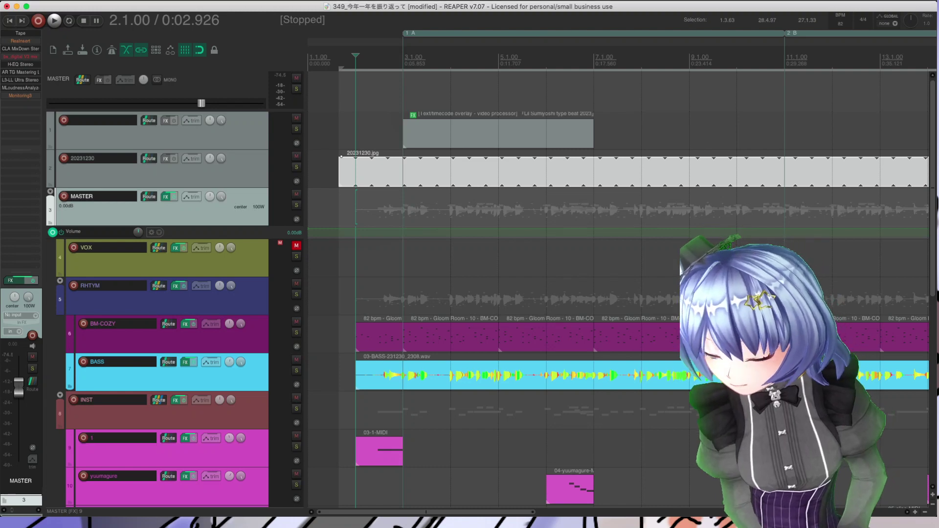
Play the project briefly from bar 3 to hear the current mix, and stop playback.
key(super+Tab)
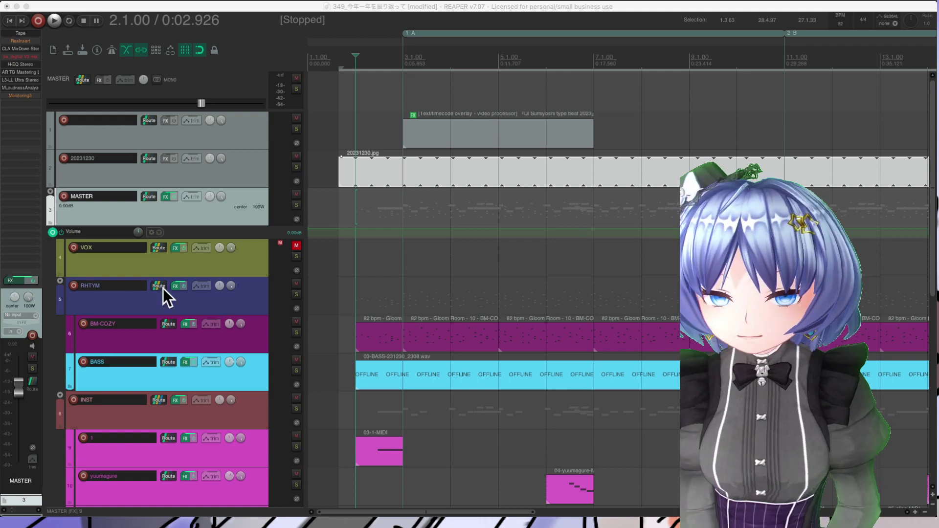
click(367, 8)
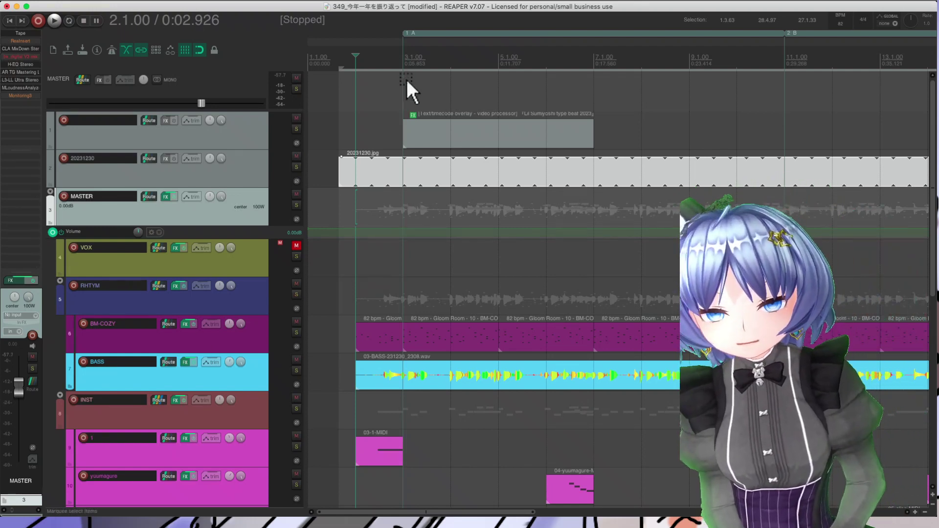
click(404, 61)
key(space)
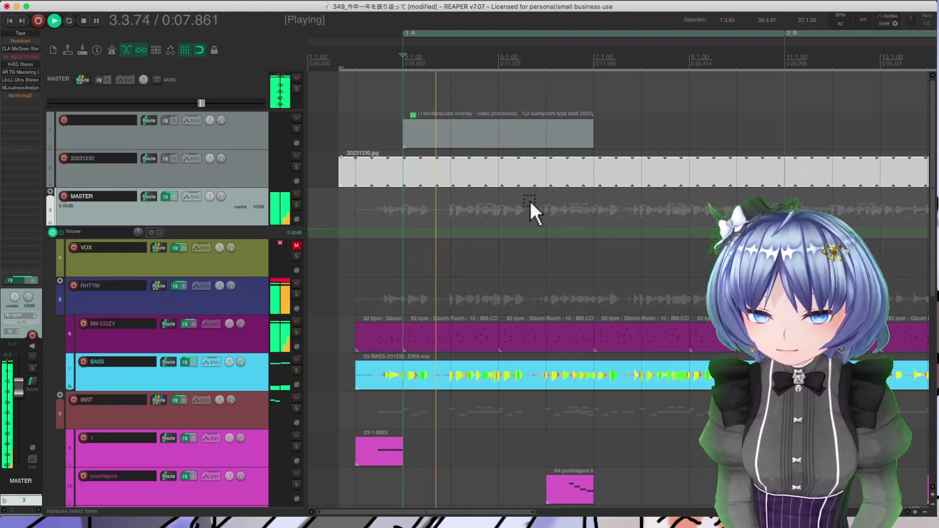
key(space)
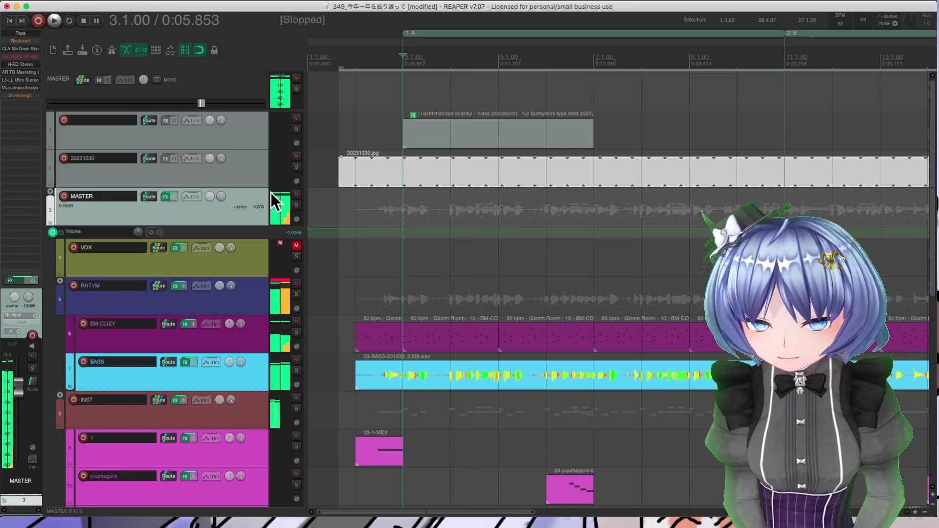
Review the MASTER track's effects chain, covering MLoudnessAnalyzer, L3-LL Ultra, AR TG Mastering, H-EQ and Tape, and close it.
click(165, 197)
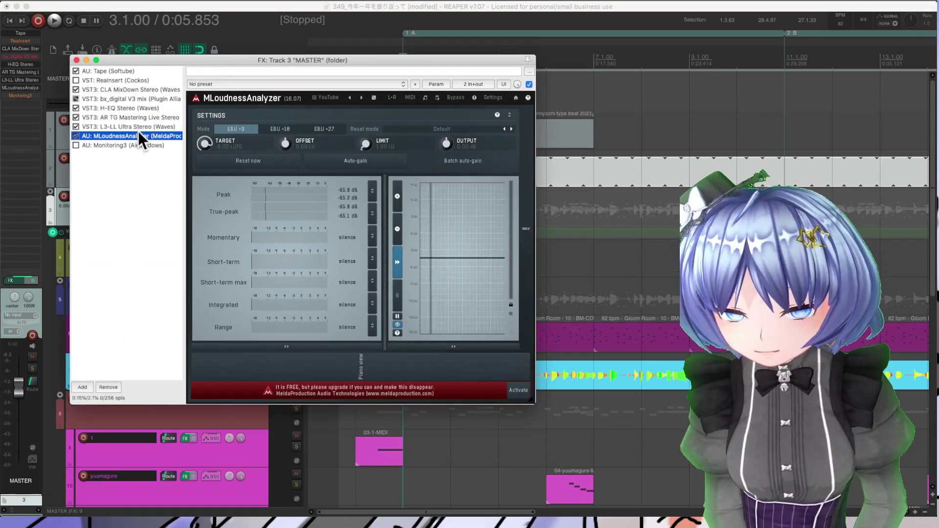
click(139, 130)
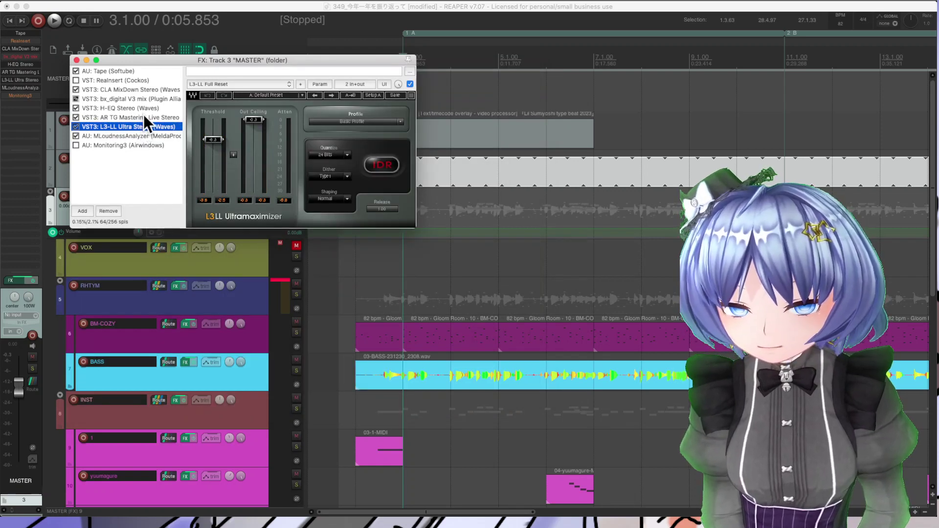
click(143, 118)
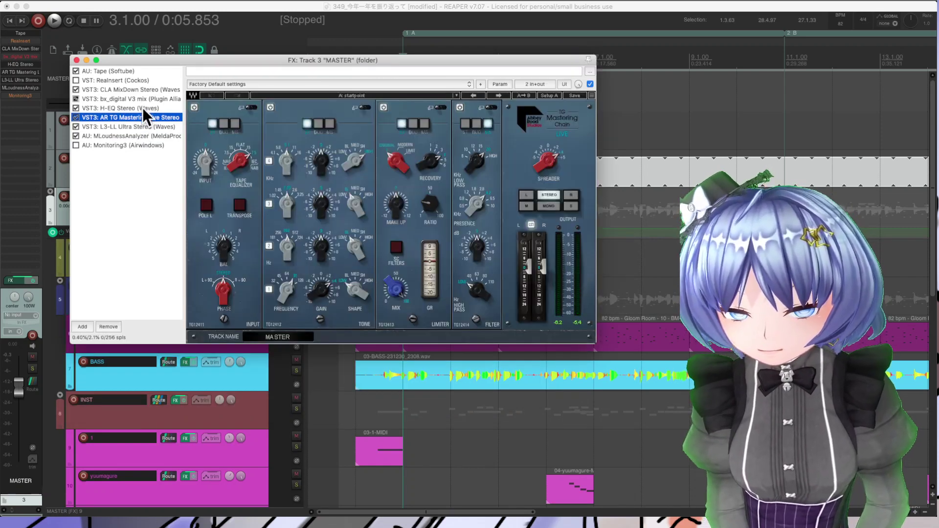
click(142, 108)
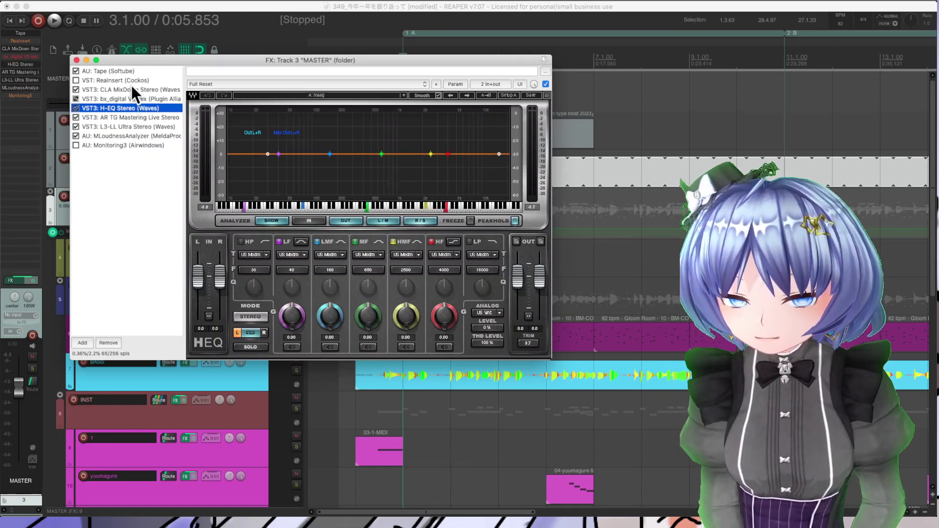
click(127, 72)
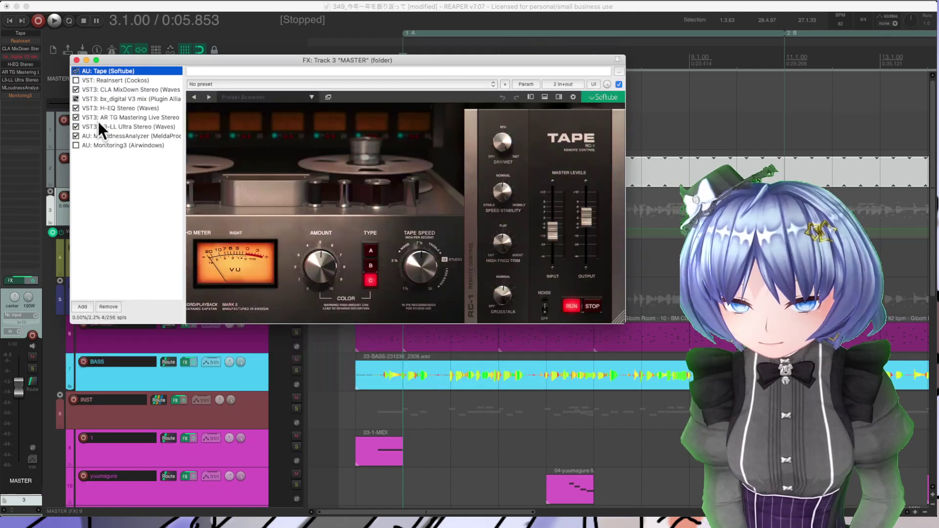
click(117, 109)
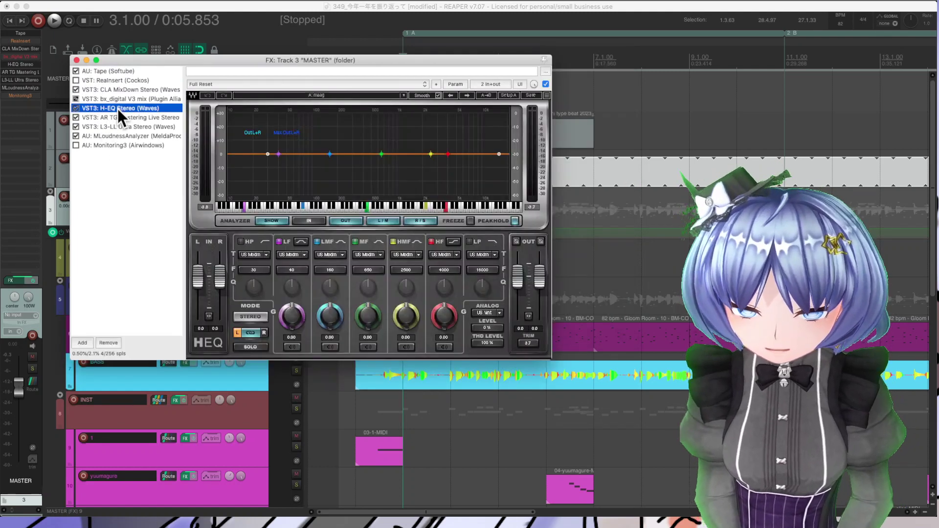
click(105, 357)
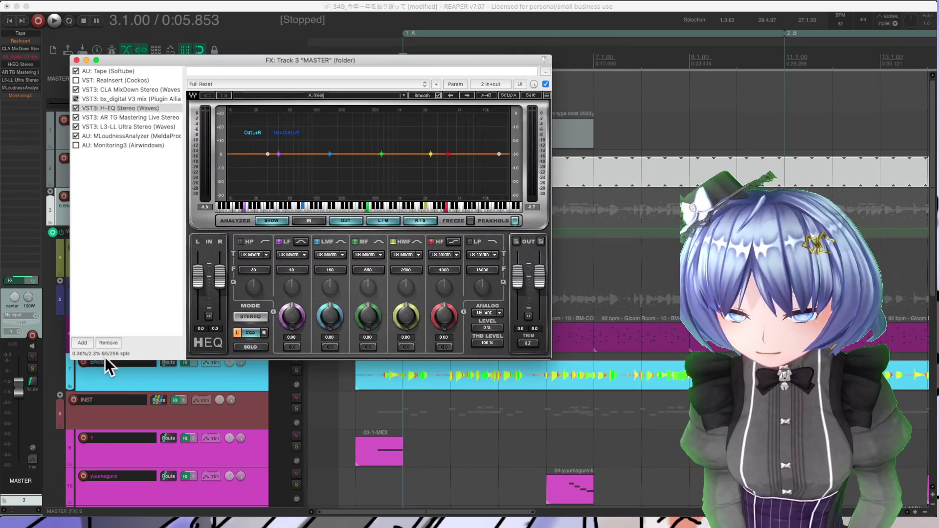
click(77, 61)
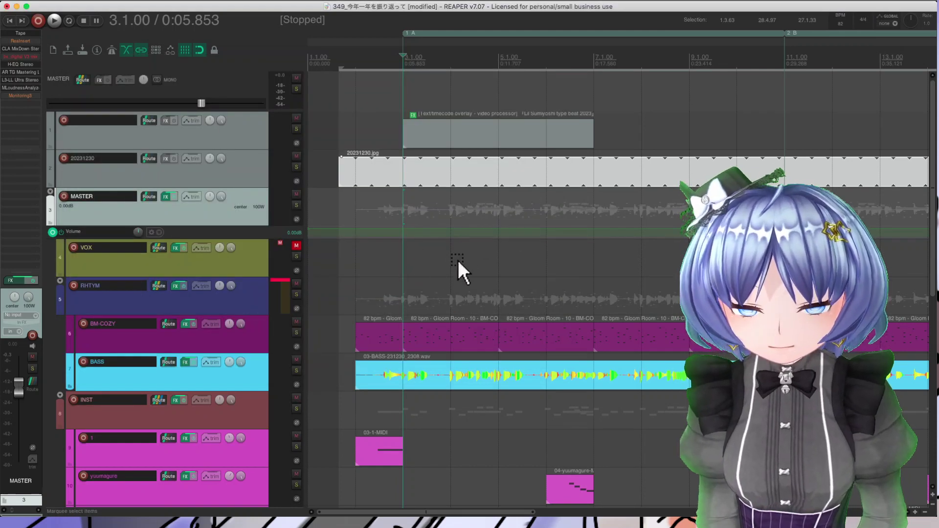
Reopen the MASTER track's effects chain and examine the wet mix control of the L3-LL Ultra plug-in.
click(169, 196)
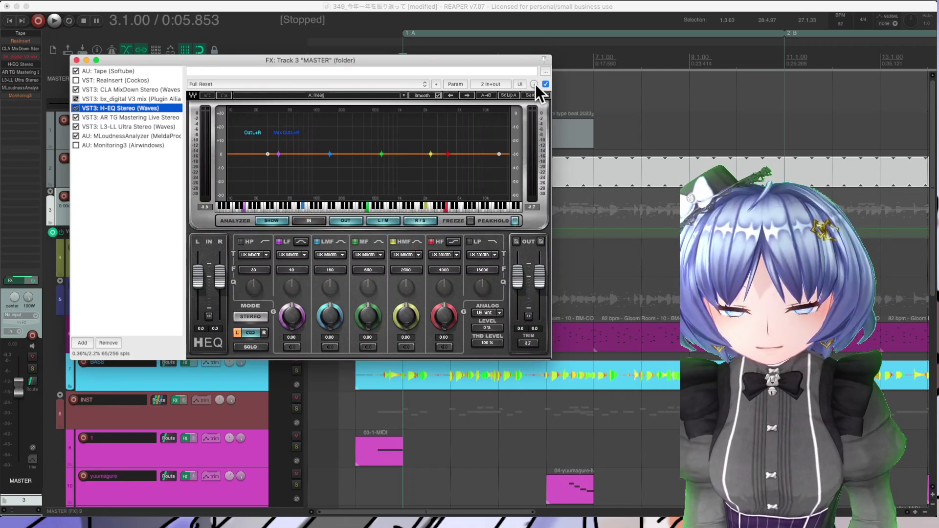
click(158, 126)
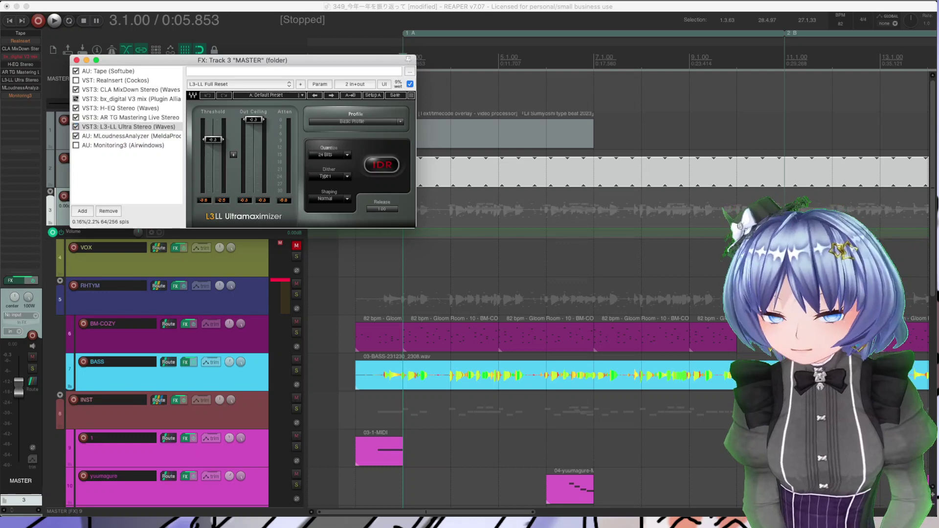
scroll(398, 84, down, 3)
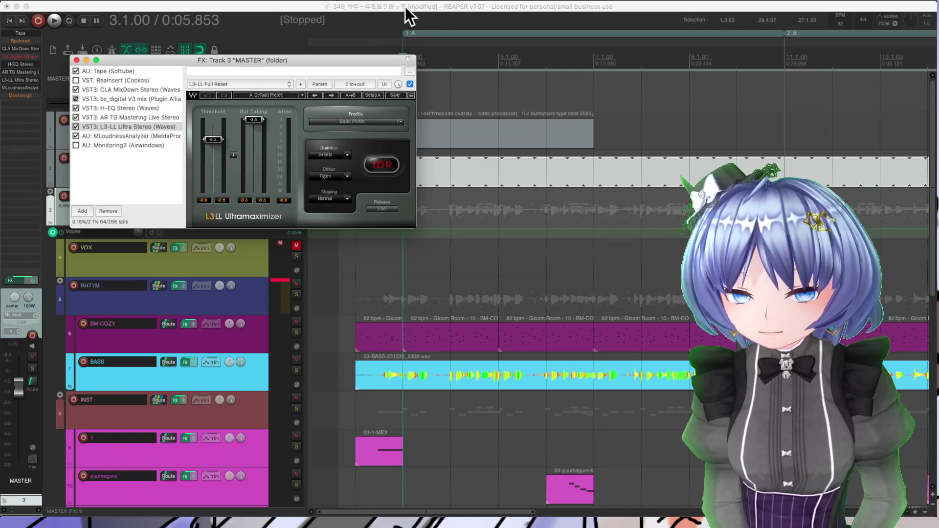
Audition the H-EQ's soloed MF band during playback while varying the plug-in's wet mix, restoring both settings at the end.
click(139, 109)
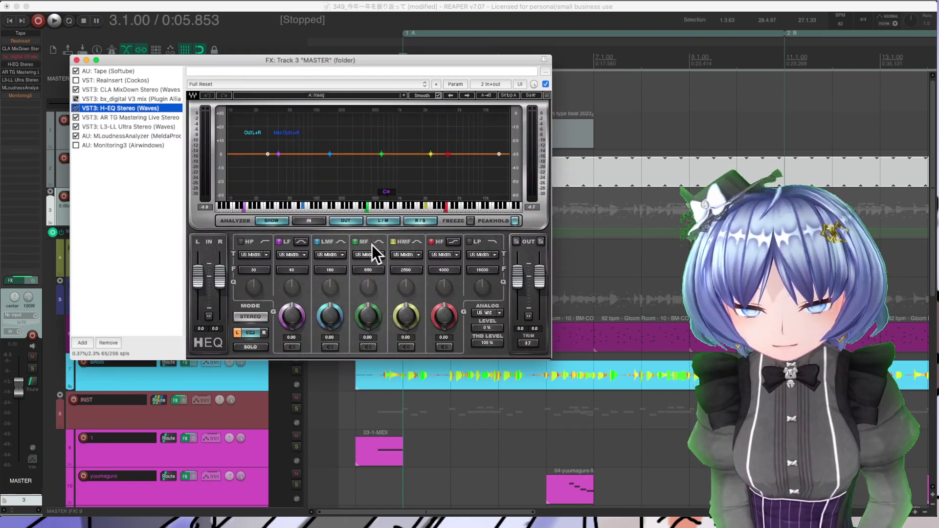
click(368, 347)
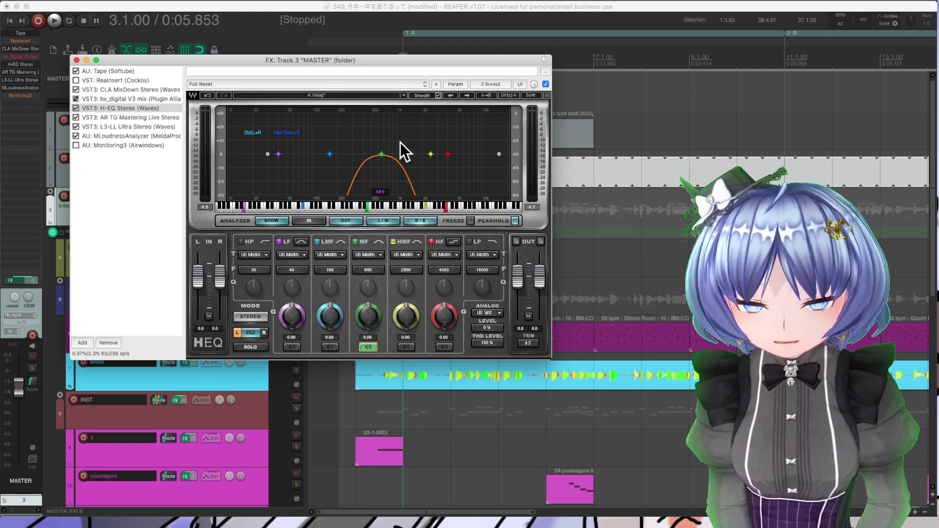
key(space)
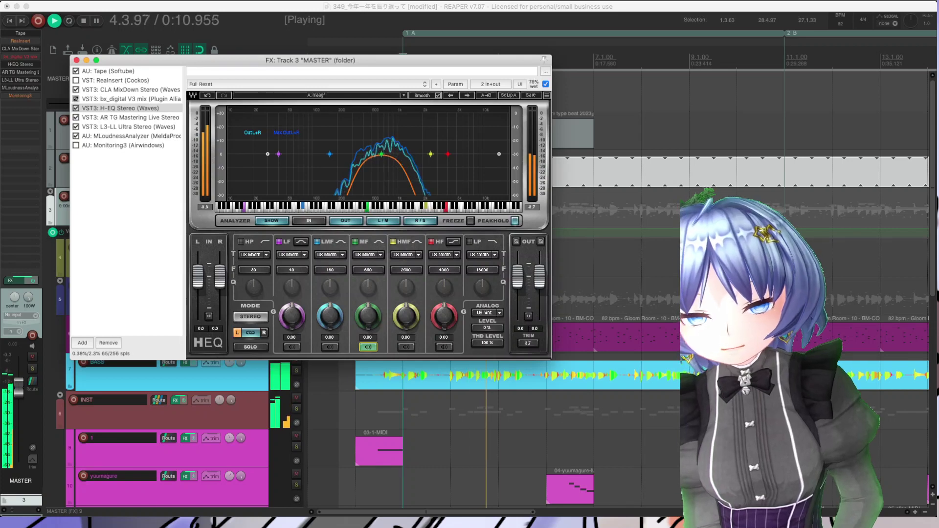
drag(533, 84, 533, 92)
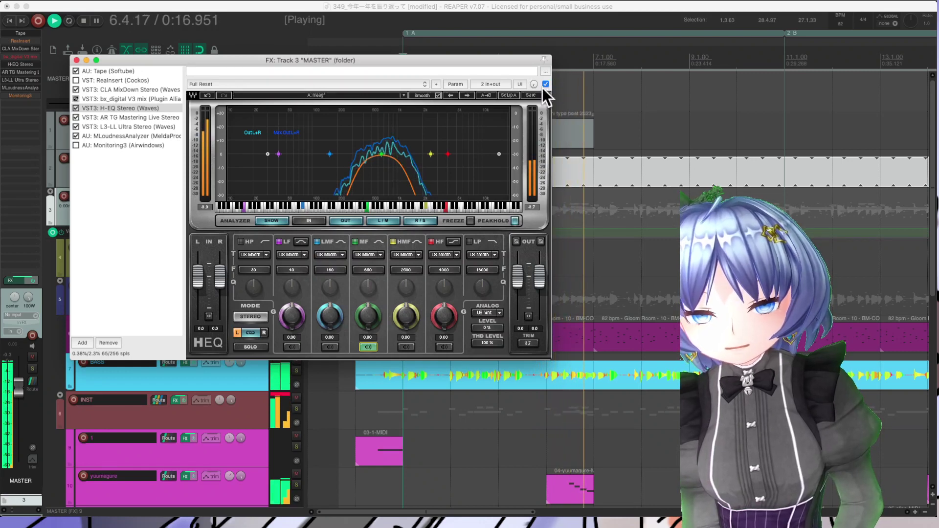
mouse_move(533, 85)
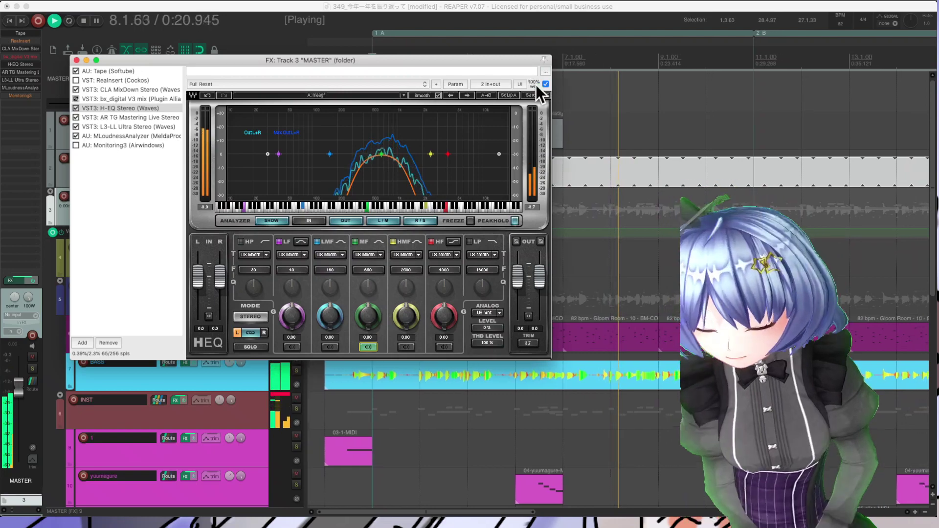
key(space)
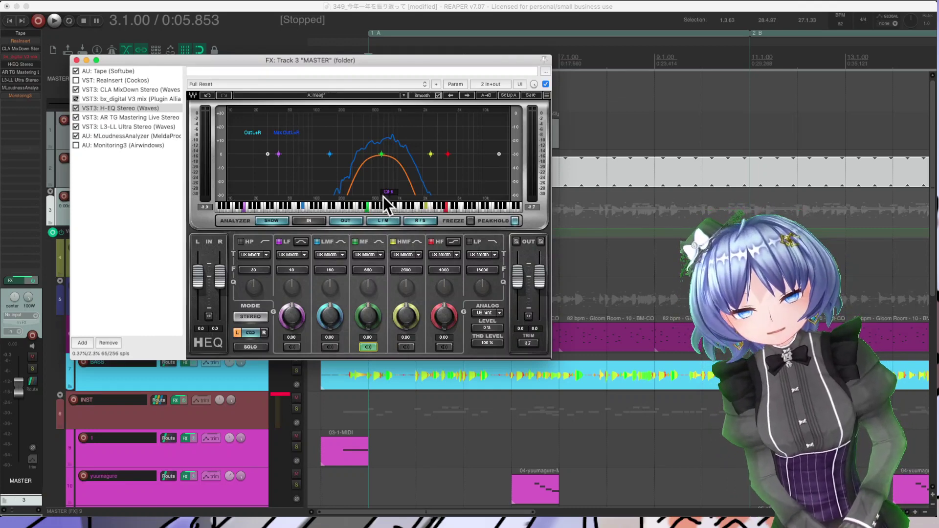
click(369, 348)
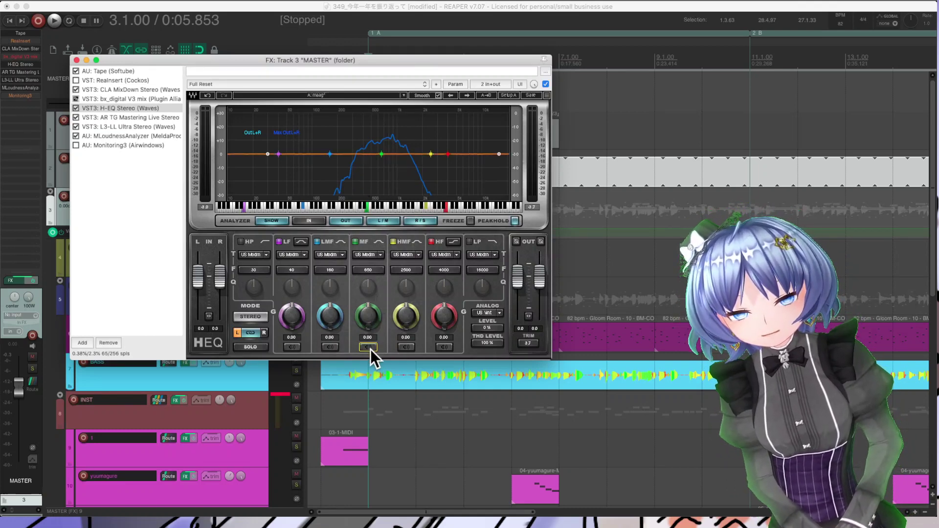
Adjust the wet/dry mix of the CLA MixDown plug-in on the MASTER track while playing from bar 3, and stop playback.
click(149, 127)
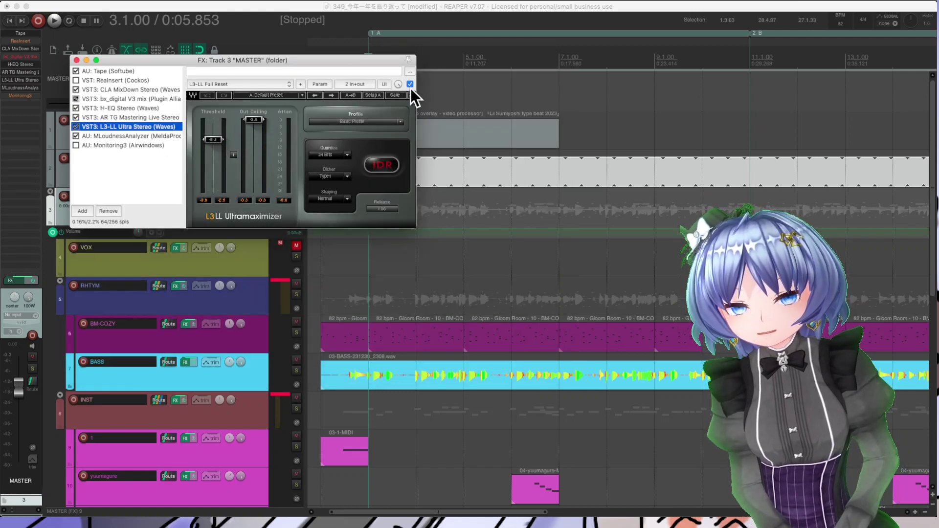
click(145, 89)
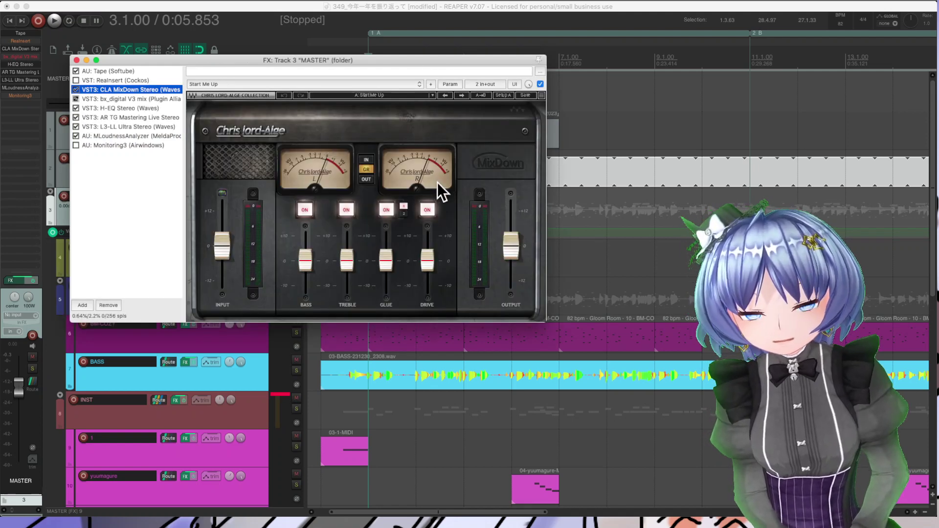
key(space)
click(527, 87)
drag(528, 86, 530, 77)
drag(547, 141, 555, 151)
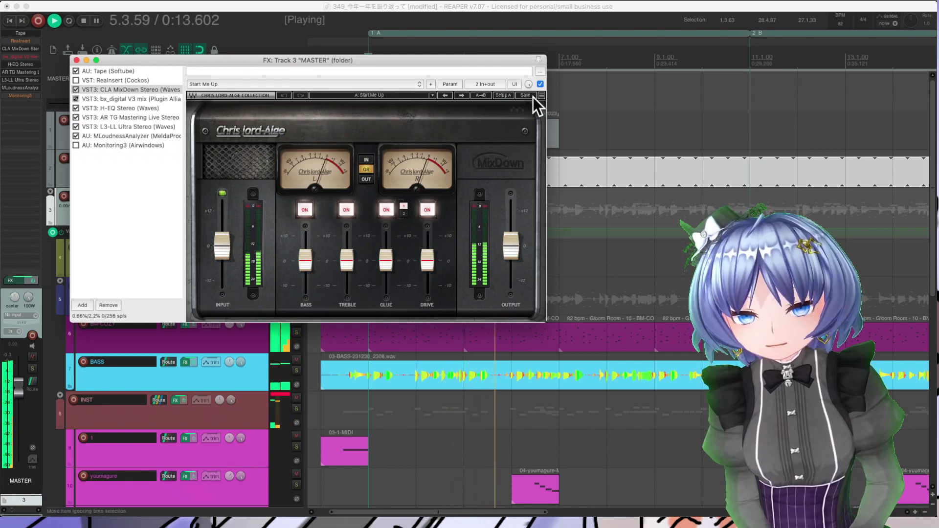
drag(528, 84, 537, 100)
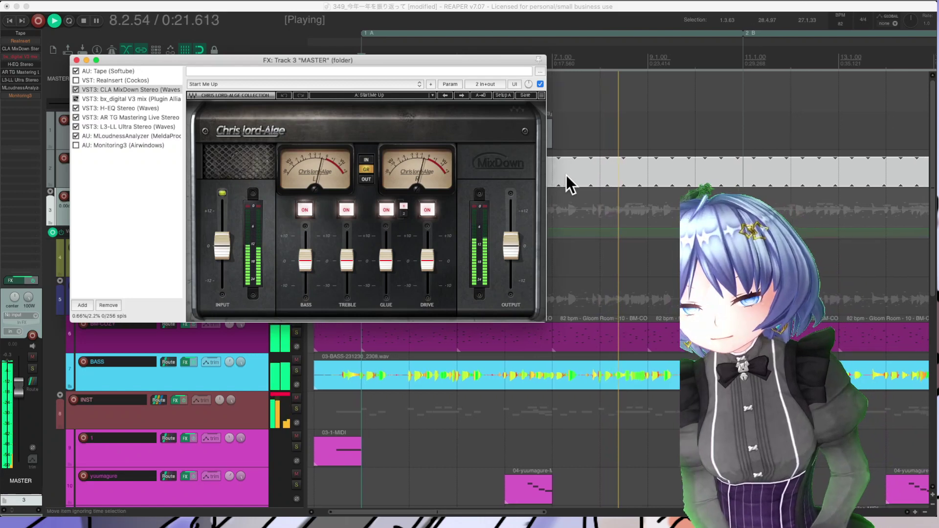
key(space)
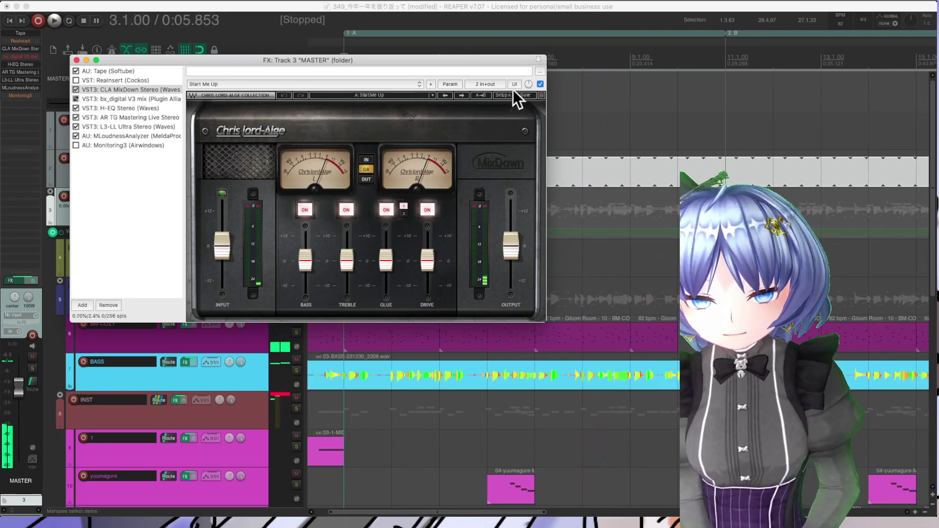
Enable Delta solo (difference between dry and wet) for the CLA MixDown plug-in and return focus to the main project window.
key(super+Tab)
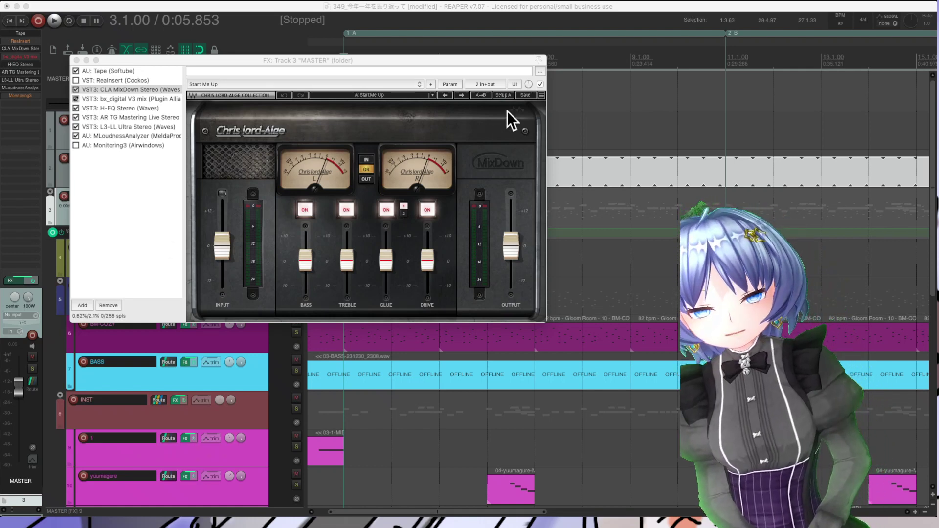
click(531, 83)
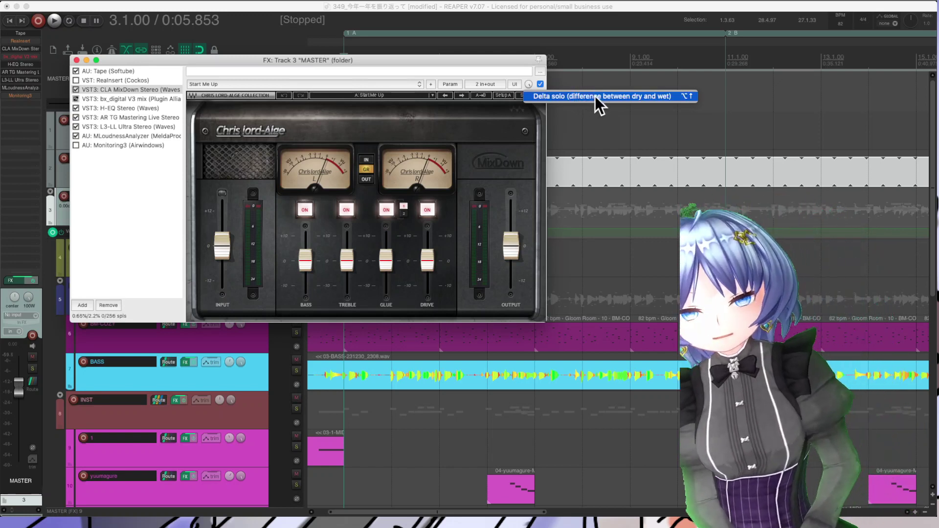
click(596, 97)
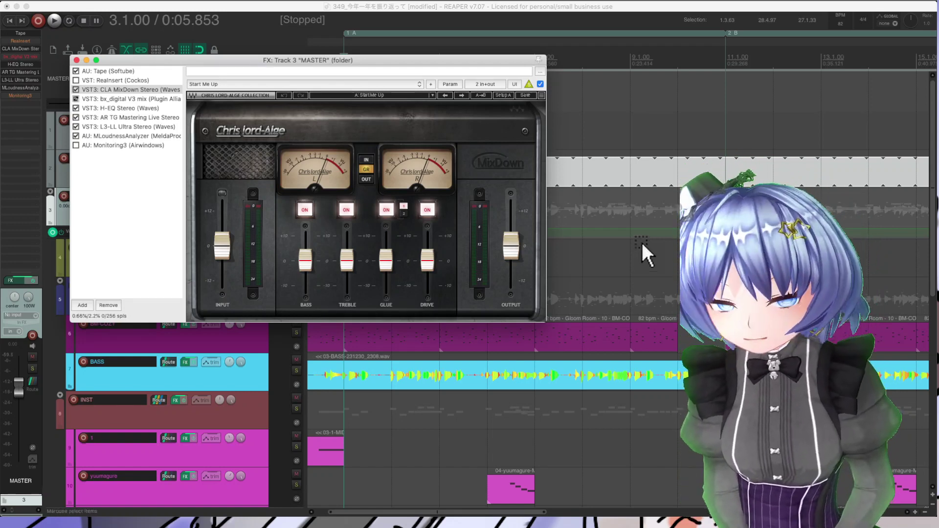
click(499, 7)
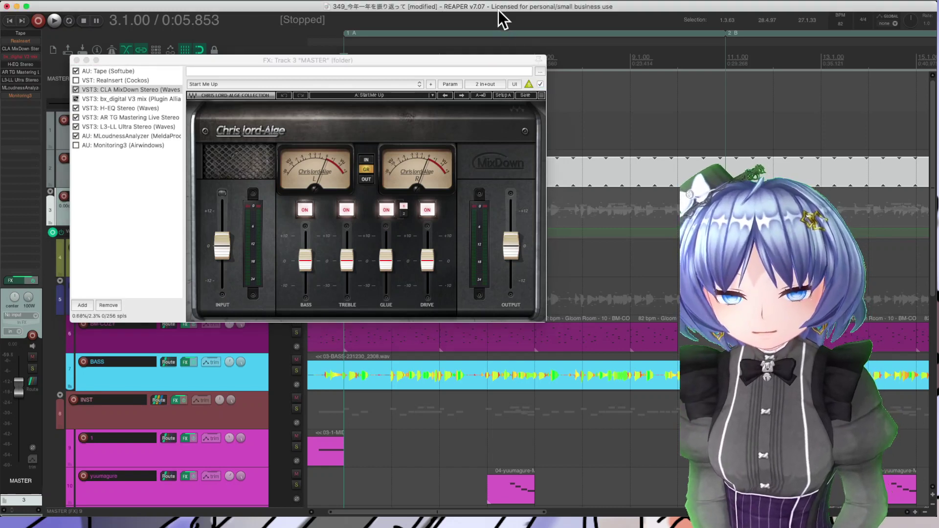
Compare the CLA MixDown plug-in's Delta solo signal with its normal output during playback from bar 3, switching Delta solo off at the end.
key(space)
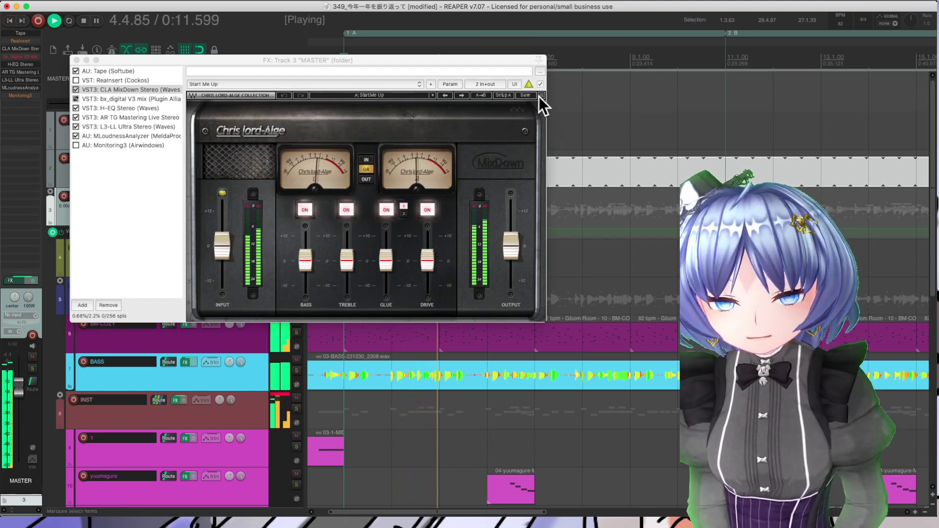
key(space)
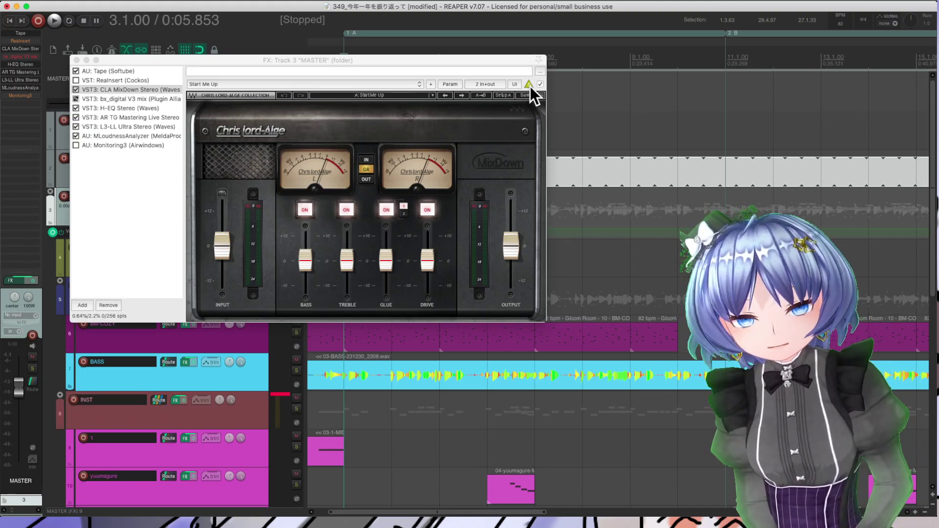
click(530, 87)
key(space)
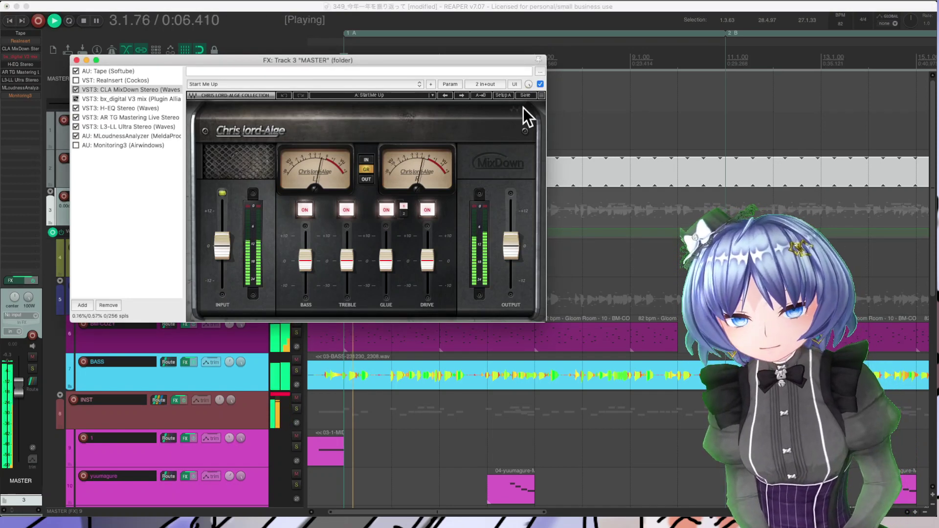
key(space)
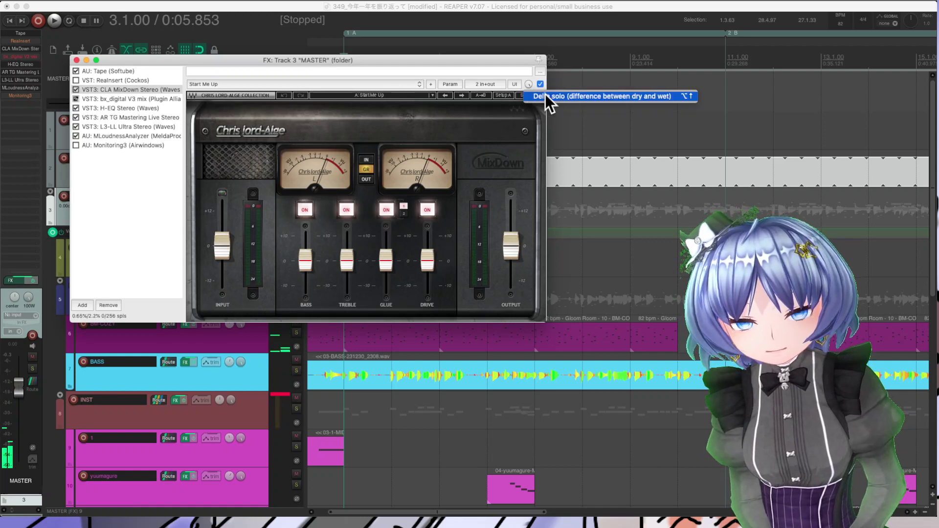
key(space)
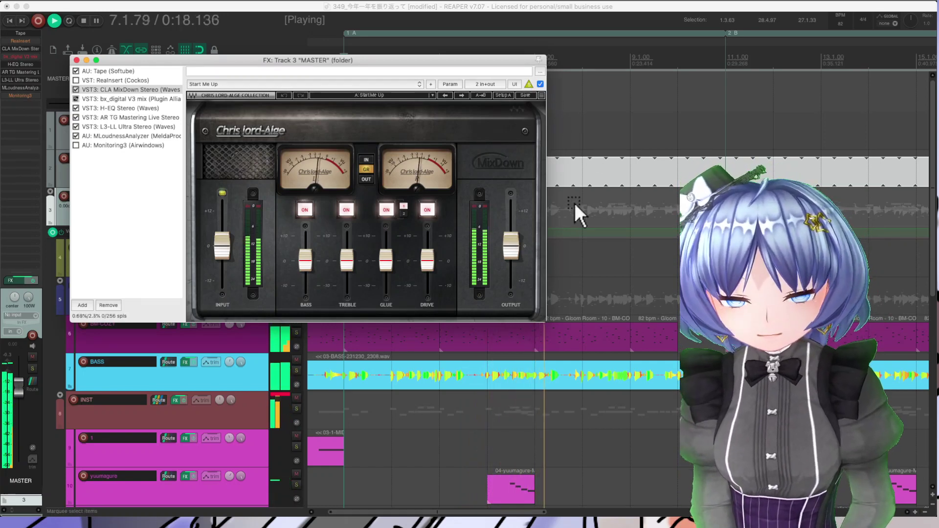
key(space)
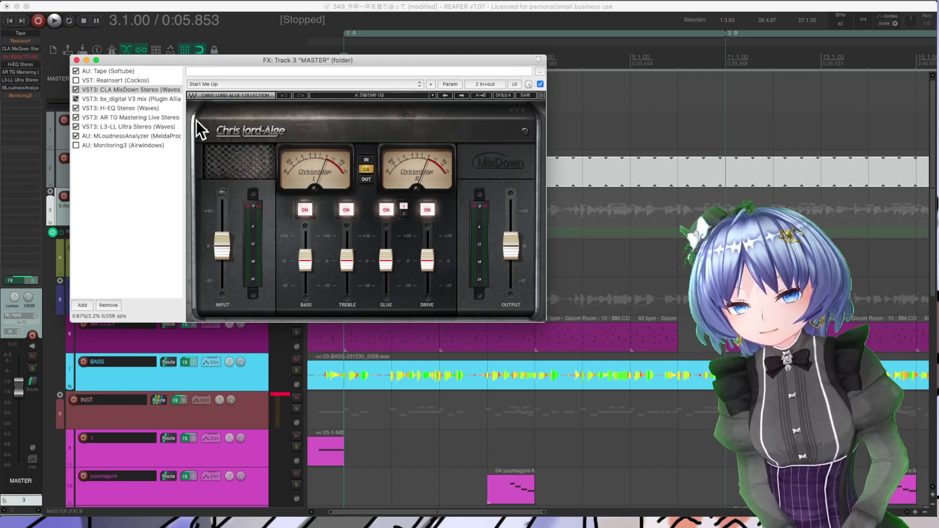
Audition the H-EQ in Delta solo during playback, cutting the LF band's gain to about -16 dB, and restore the gain and Delta solo settings.
click(148, 109)
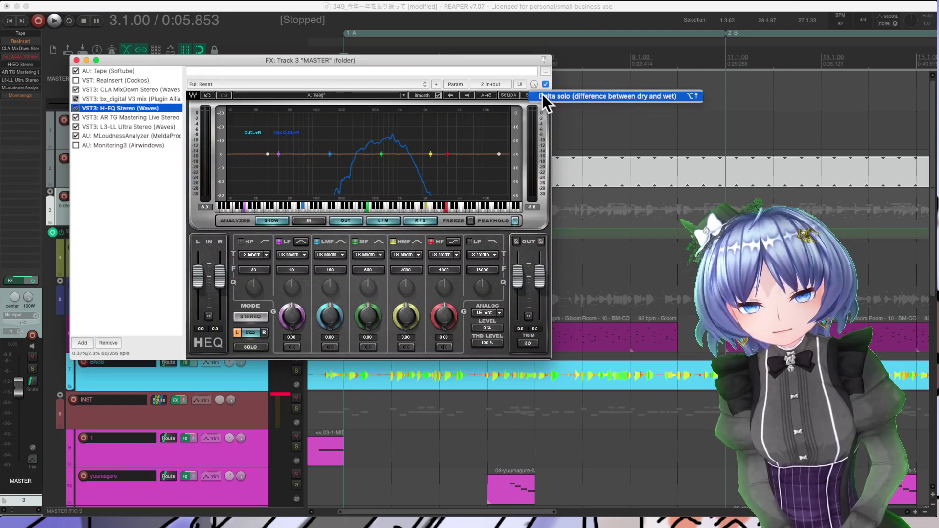
click(541, 93)
key(space)
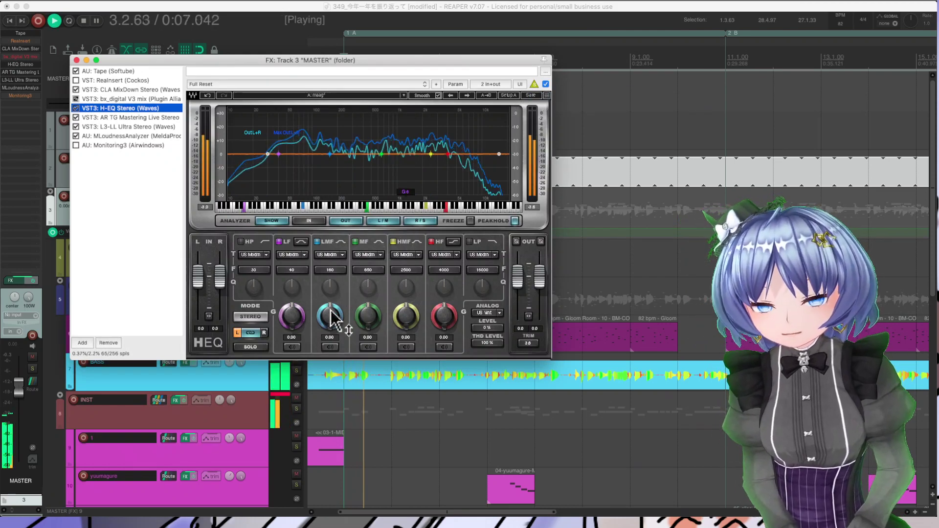
drag(295, 326, 296, 225)
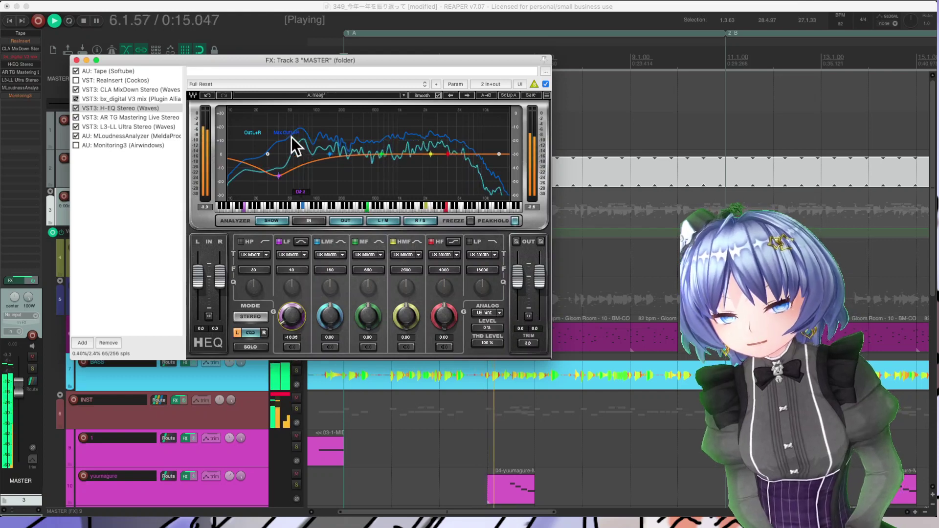
alt+click(307, 323)
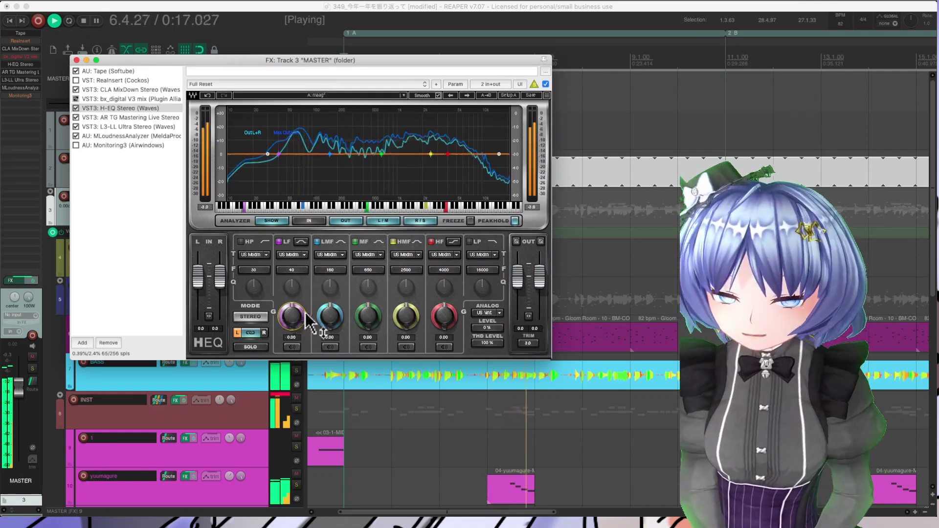
key(space)
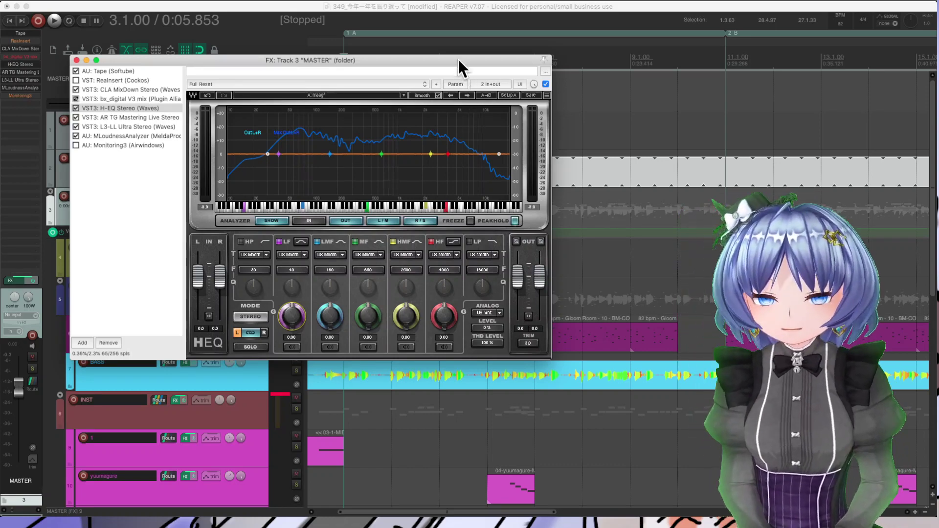
drag(458, 59, 473, 46)
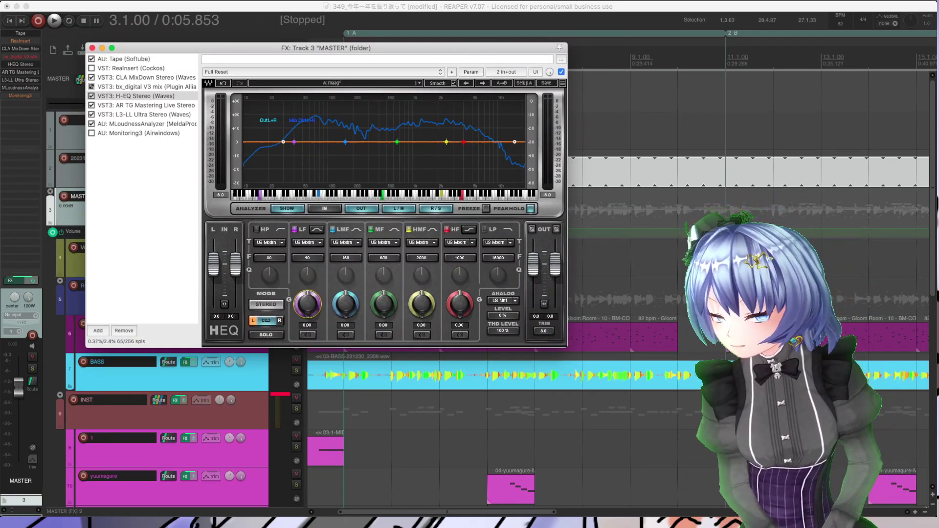
key(super+Tab)
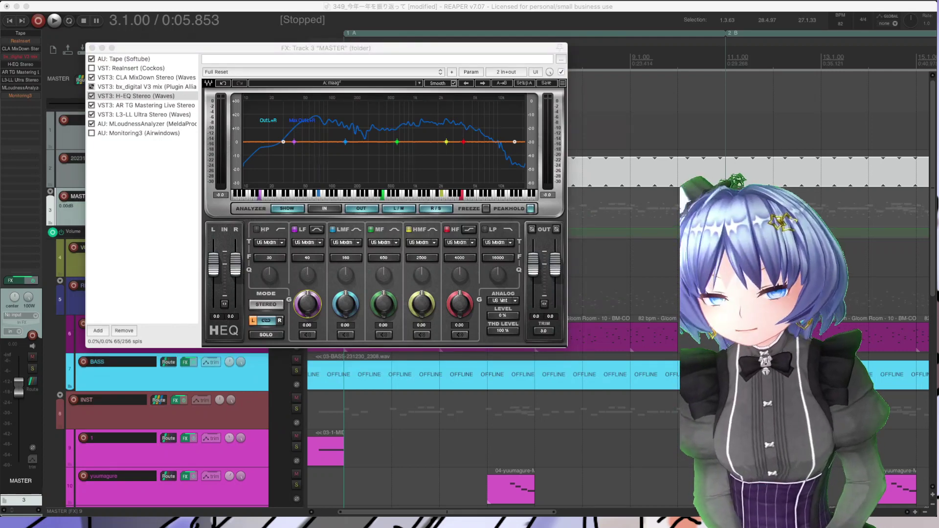
click(143, 188)
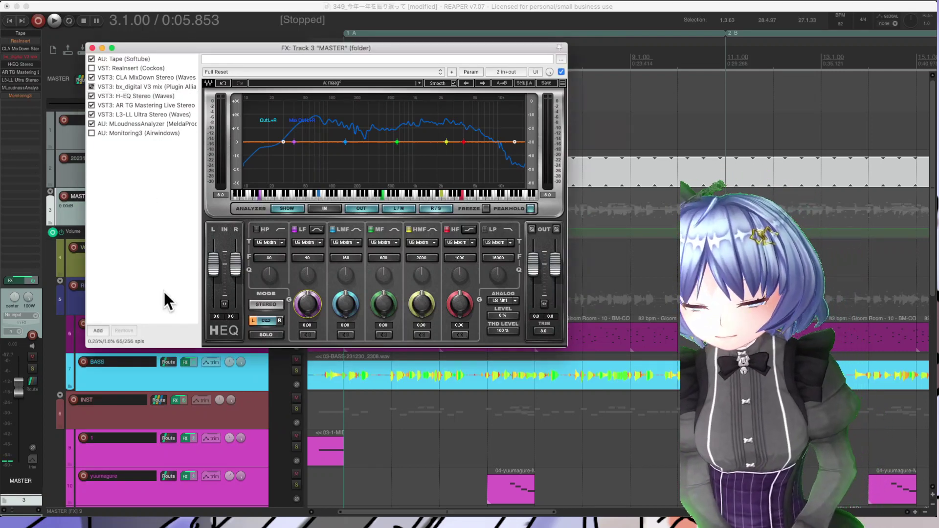
click(97, 331)
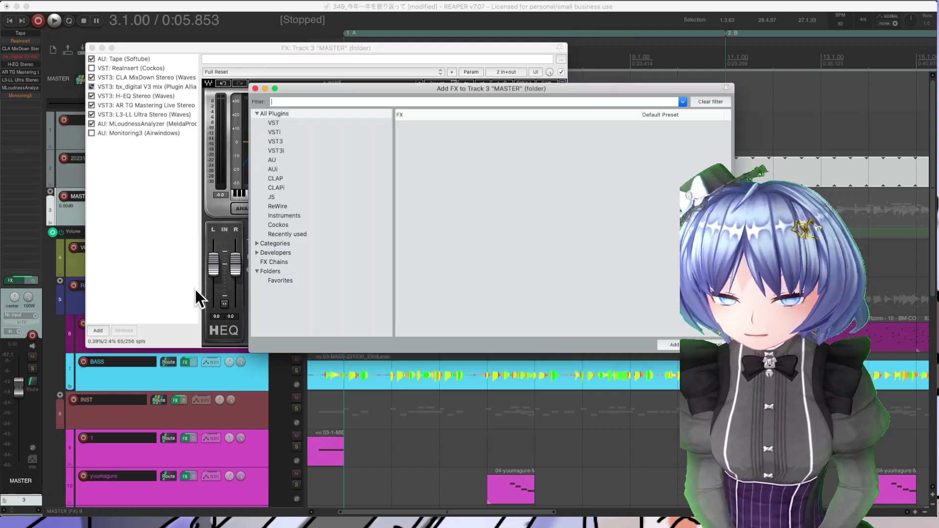
click(442, 125)
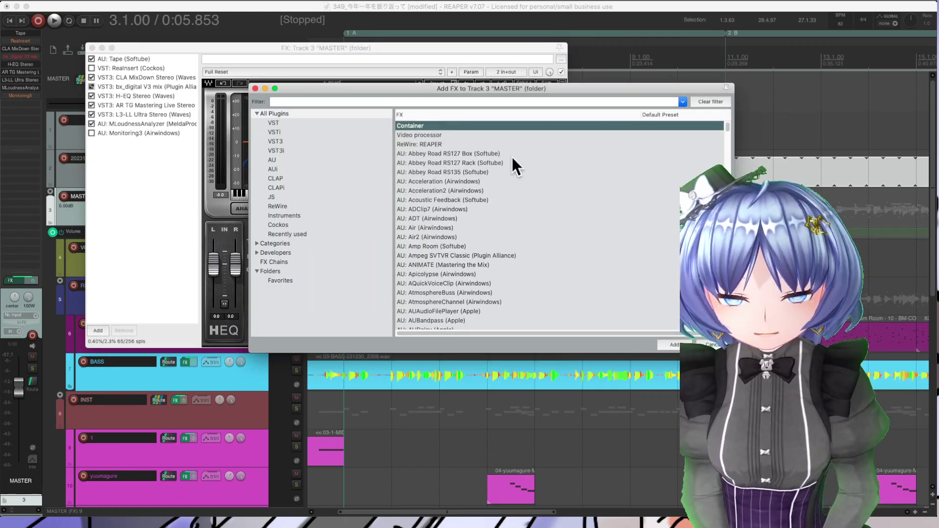
double_click(439, 126)
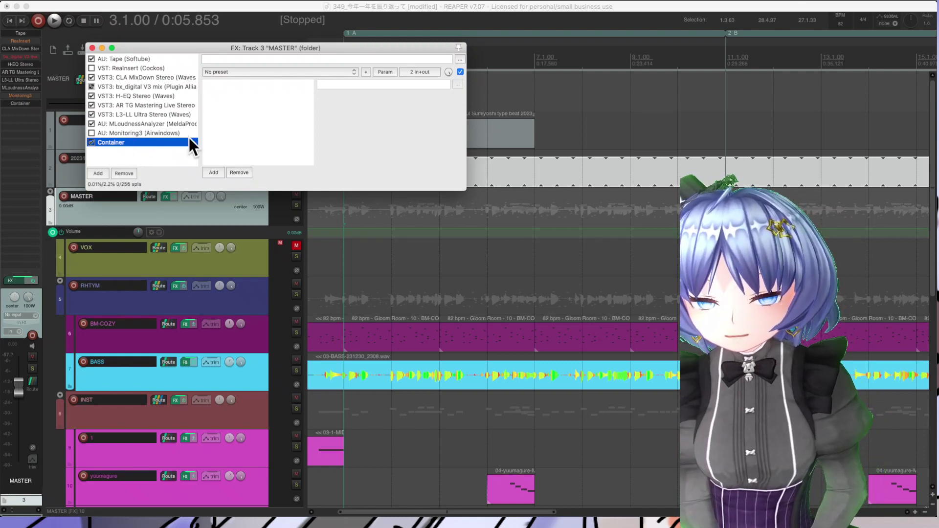
click(119, 175)
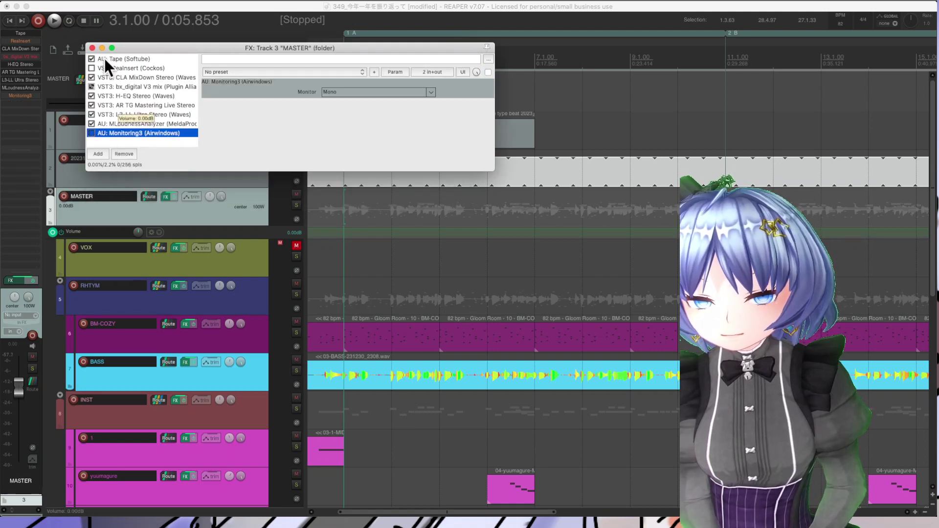
Close the MASTER track's effects chain and open the effects chain of track "1" in the INST folder.
click(92, 48)
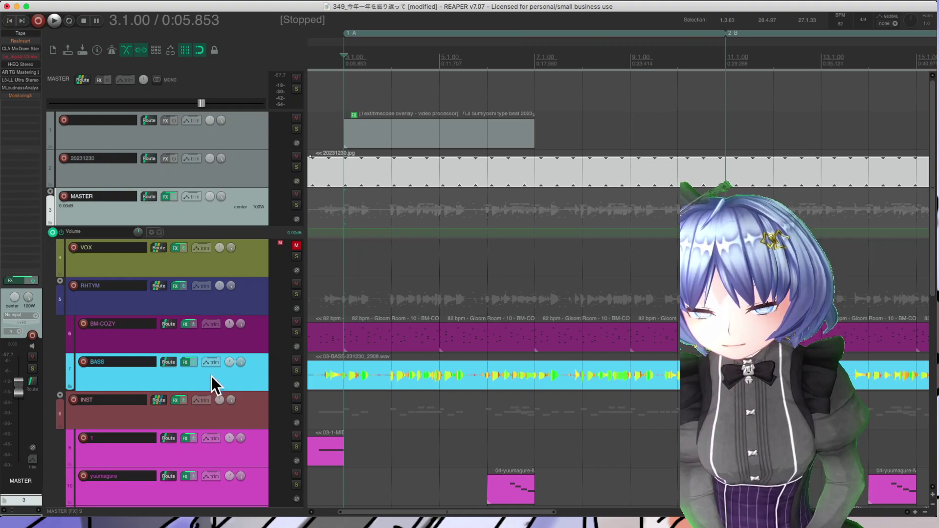
scroll(211, 376, down, 10)
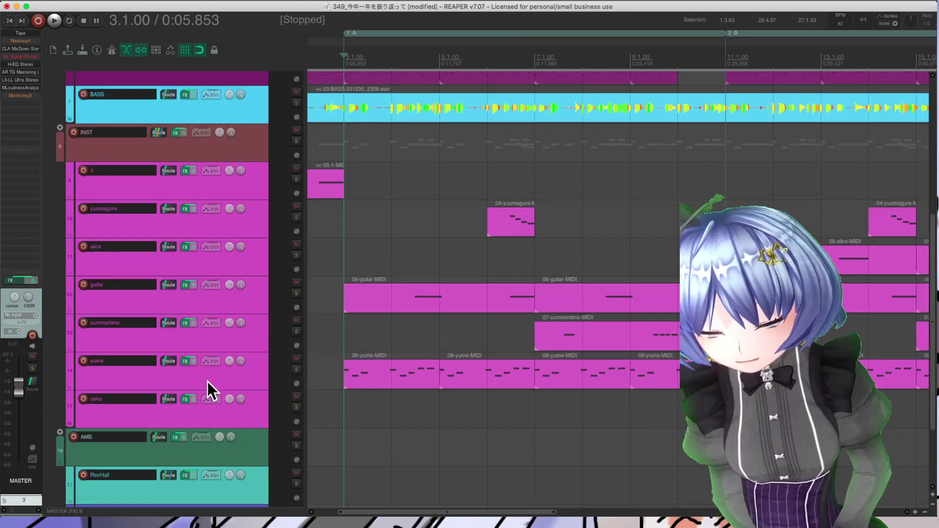
click(225, 189)
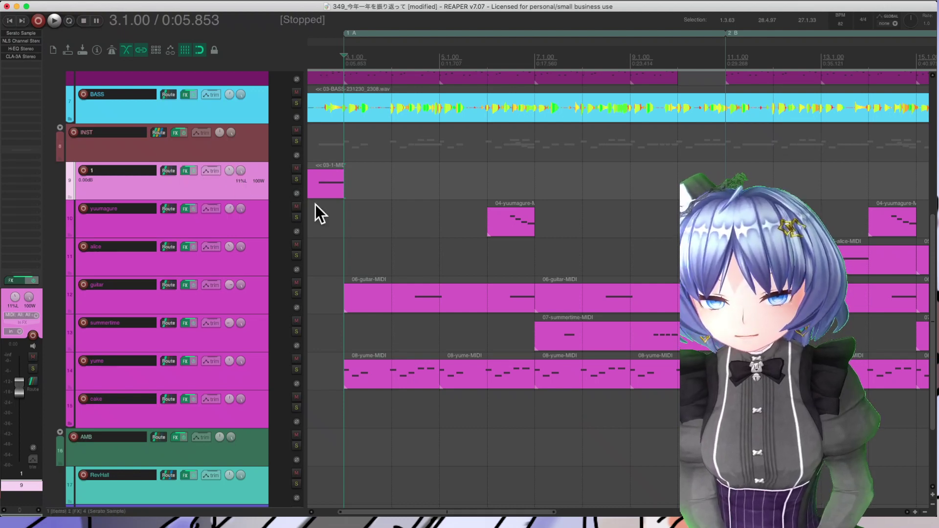
click(187, 171)
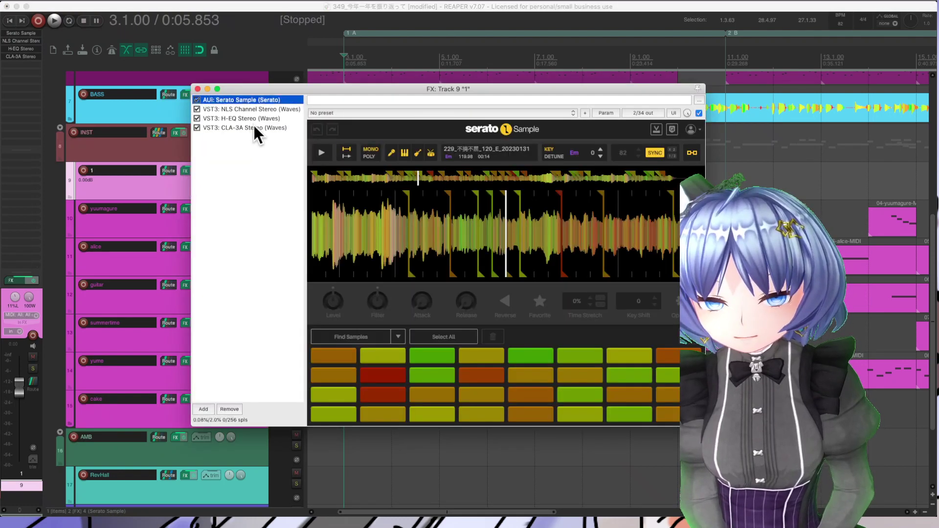
Preview a short part of the sample loaded in Serato Sample and pause it.
right_click(233, 167)
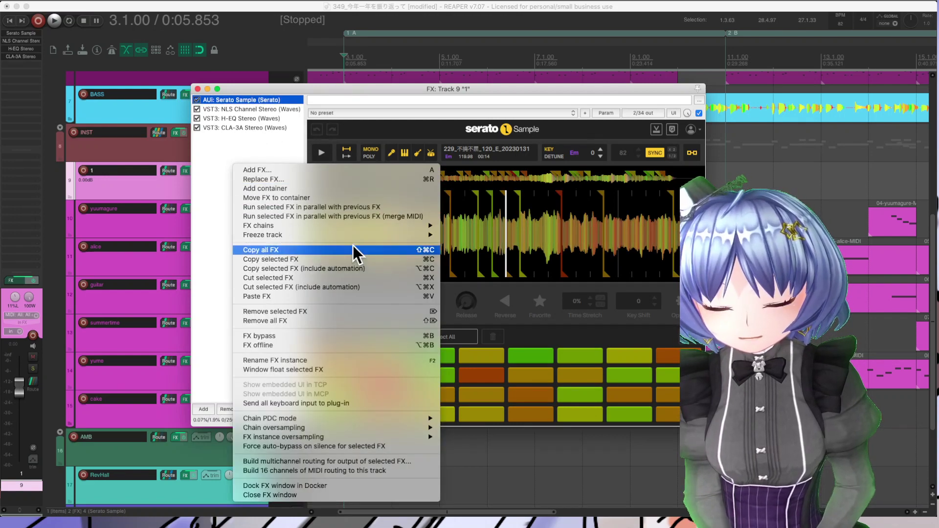
click(315, 156)
click(319, 157)
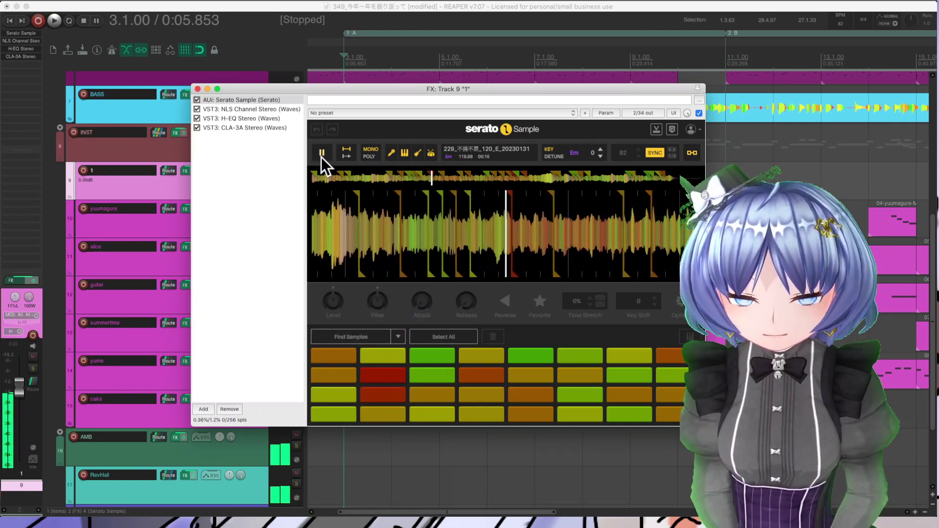
click(320, 157)
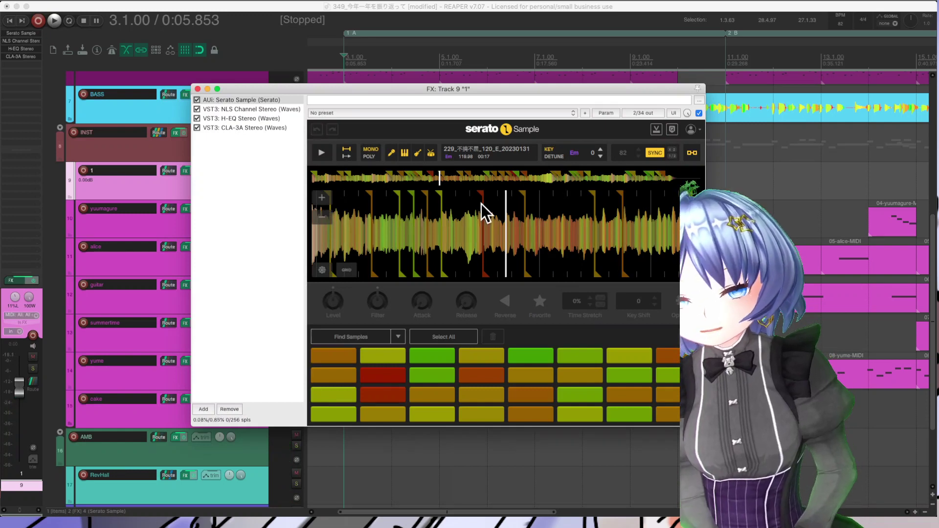
Add a Container at the end of track "1"'s effects chain and copy the NLS Channel, H-EQ and CLA-3A plug-ins into it.
click(240, 293)
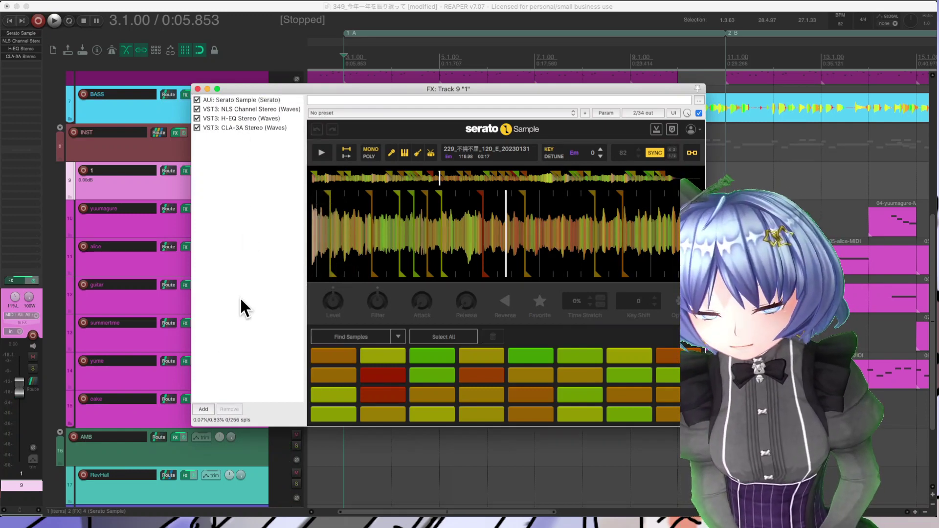
click(203, 410)
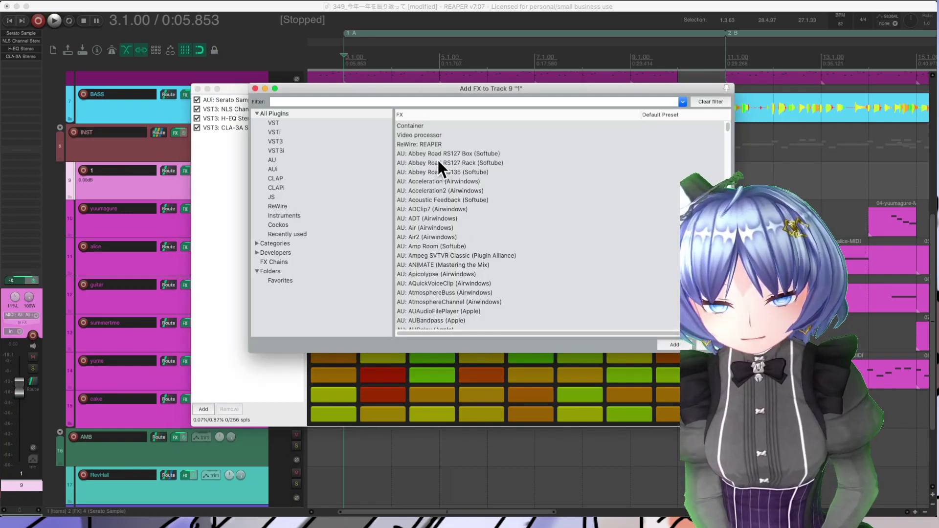
double_click(423, 128)
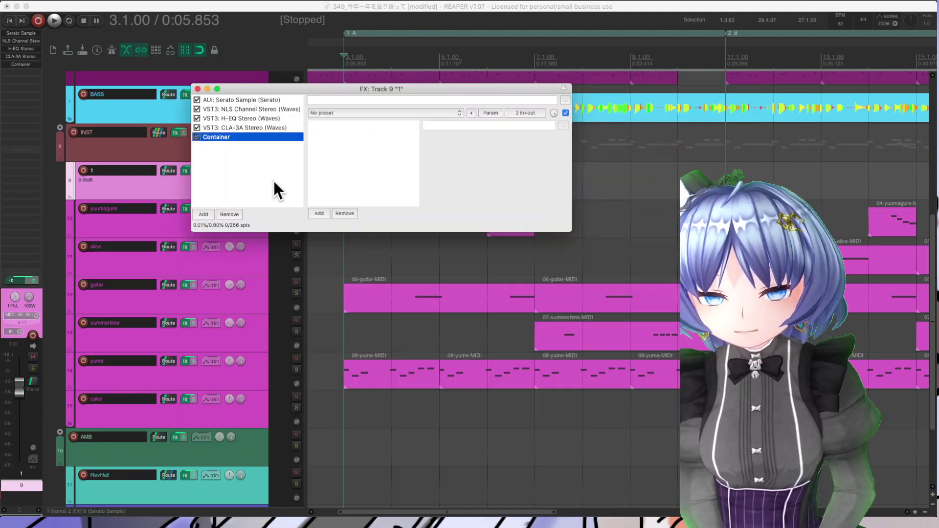
drag(242, 109, 351, 150)
drag(264, 120, 348, 180)
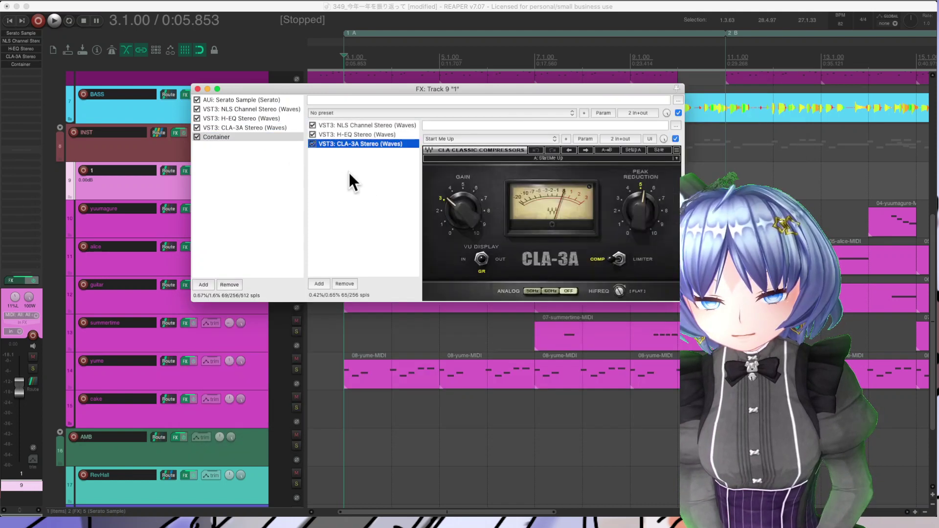
Load the "basic" preset for the Container on track "1".
click(219, 137)
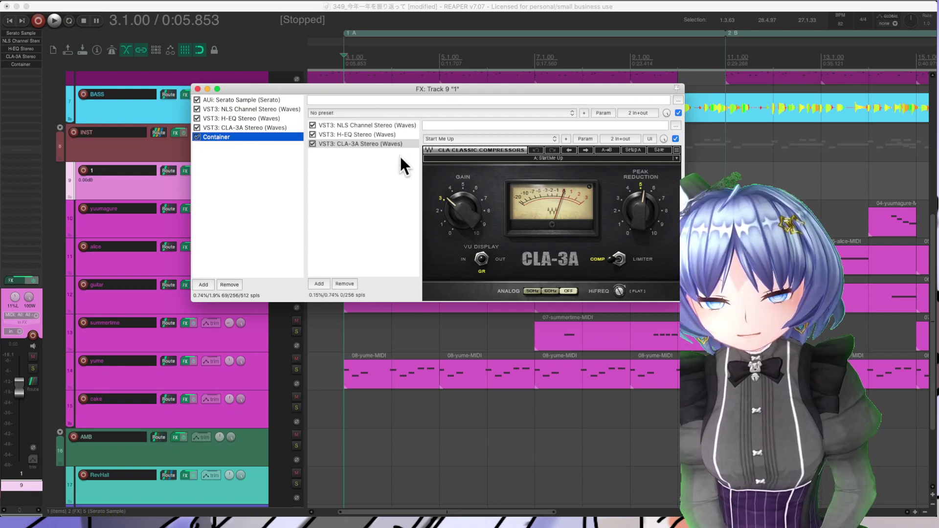
click(360, 184)
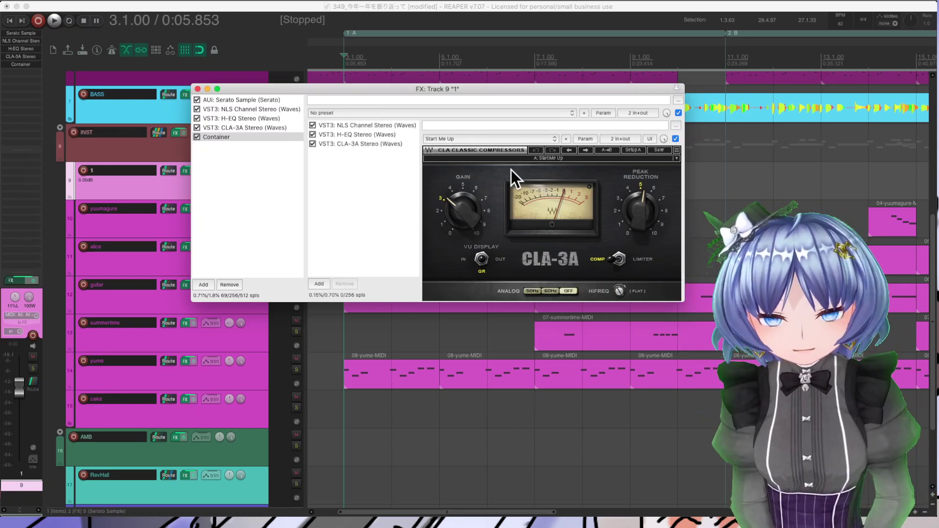
click(504, 113)
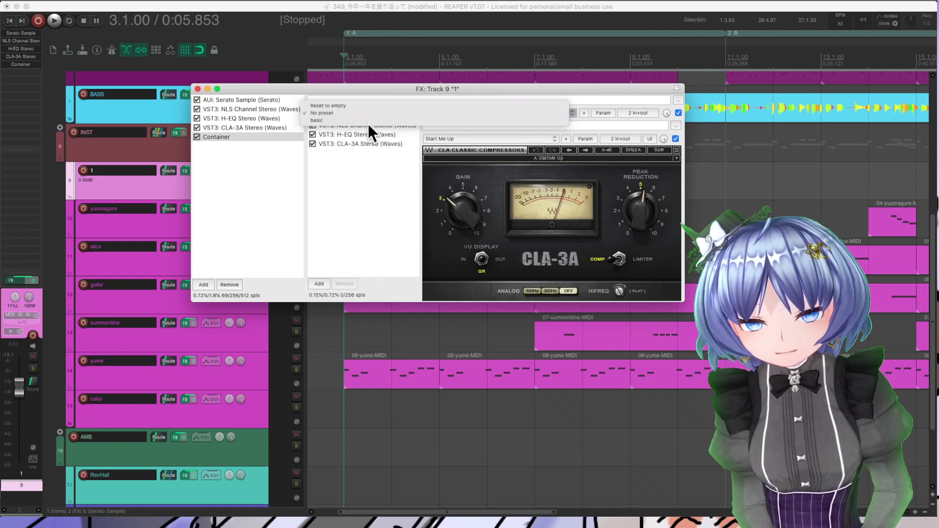
click(353, 119)
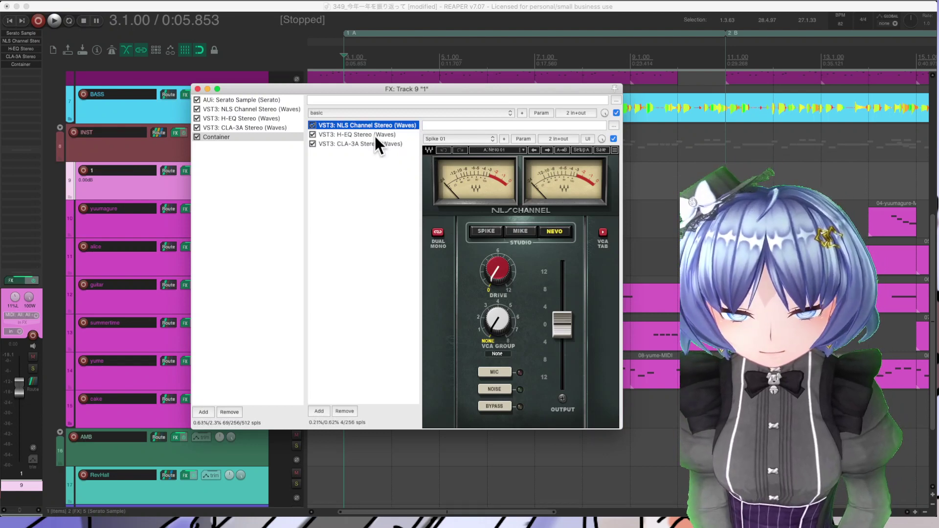
Examine the settings of the H-EQ and CLA-3A plug-ins inside the Container.
click(376, 135)
click(374, 143)
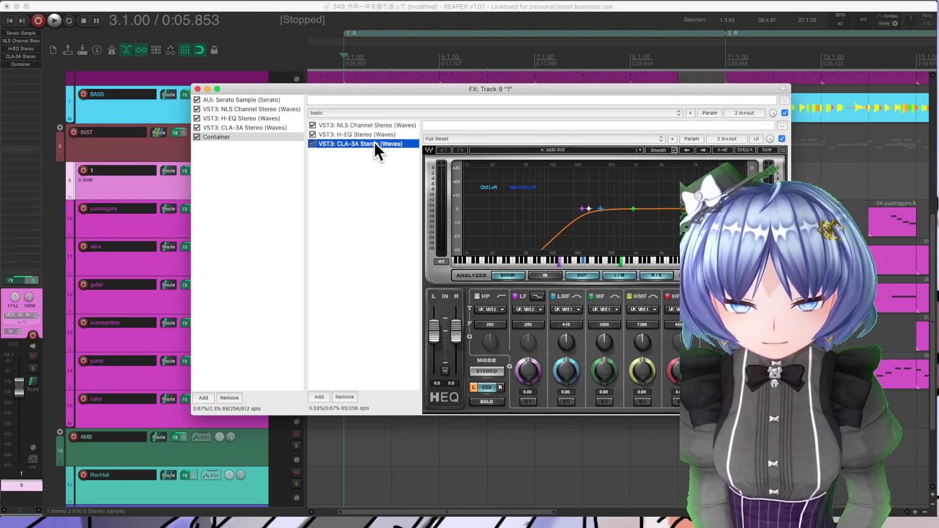
click(374, 134)
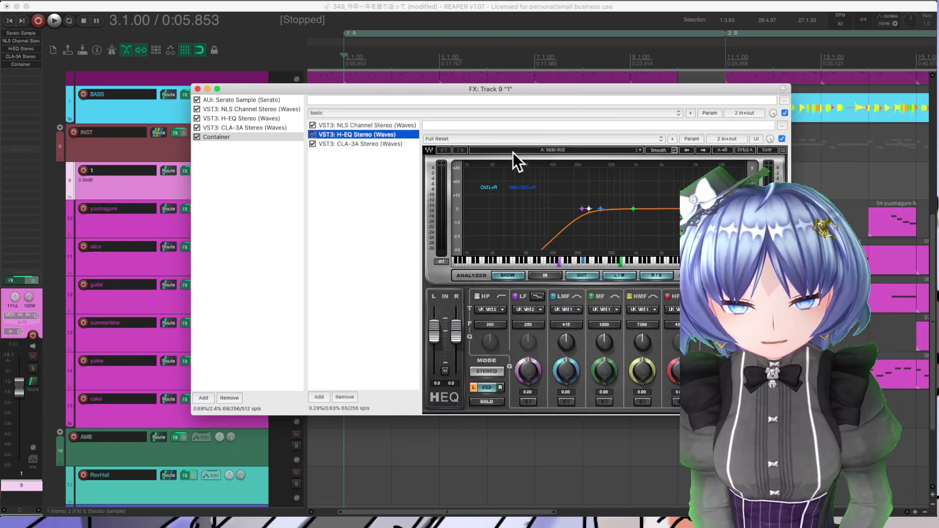
Load the user preset "maag" in the H-EQ plug-in inside the Container.
click(513, 151)
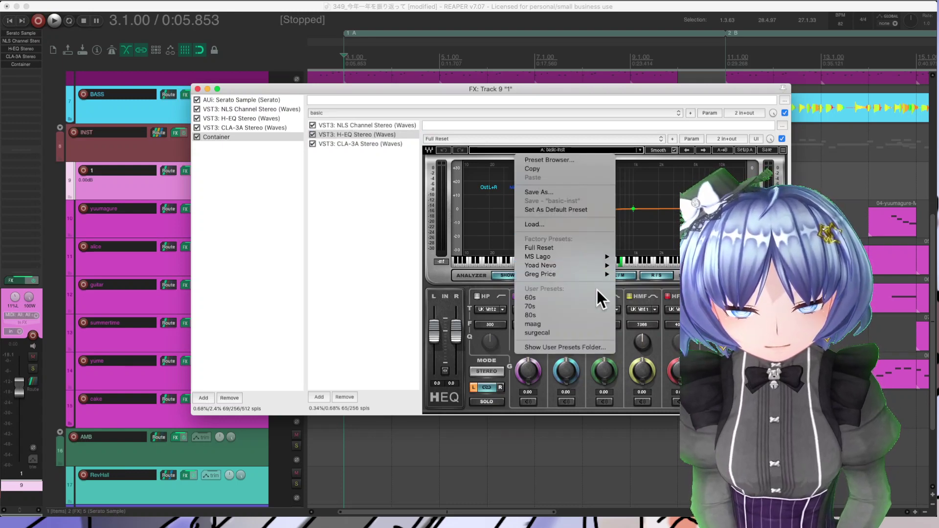
click(593, 323)
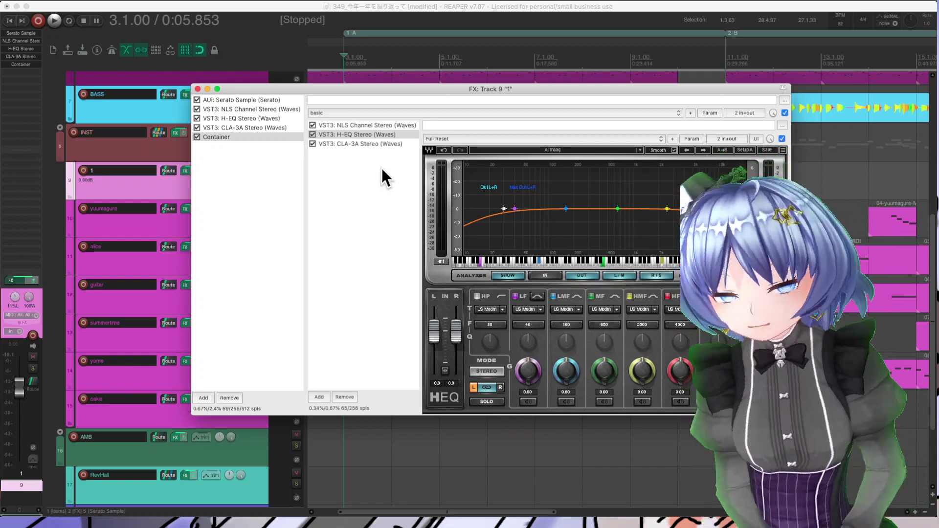
click(23, 63)
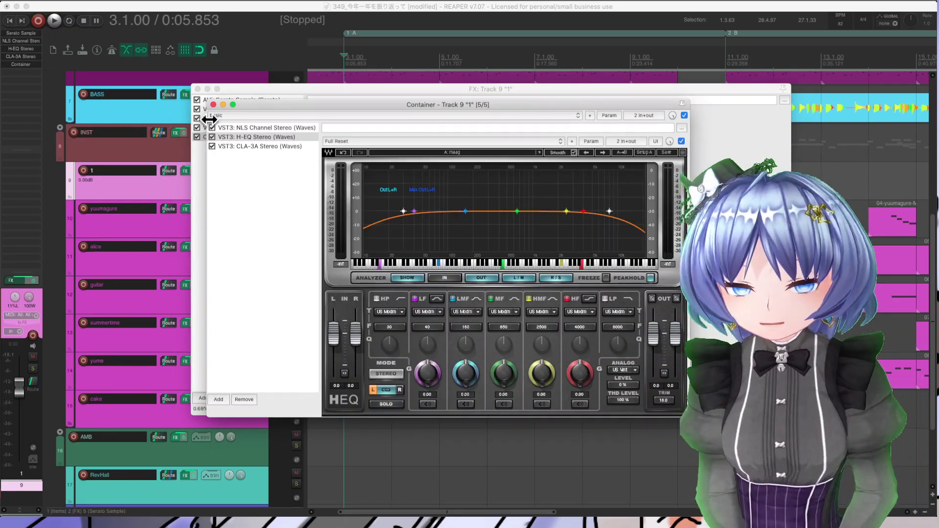
click(213, 104)
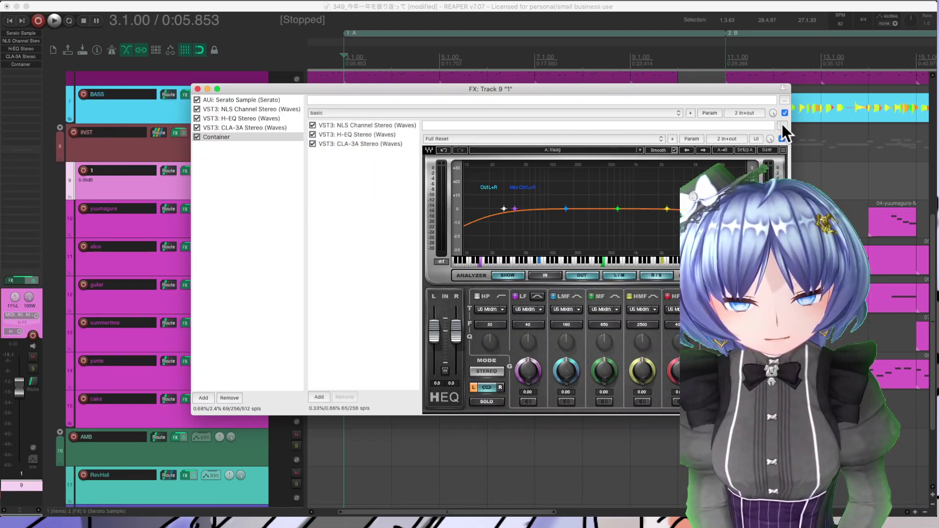
Save the Container's current plug-in settings as the preset "basic".
click(690, 113)
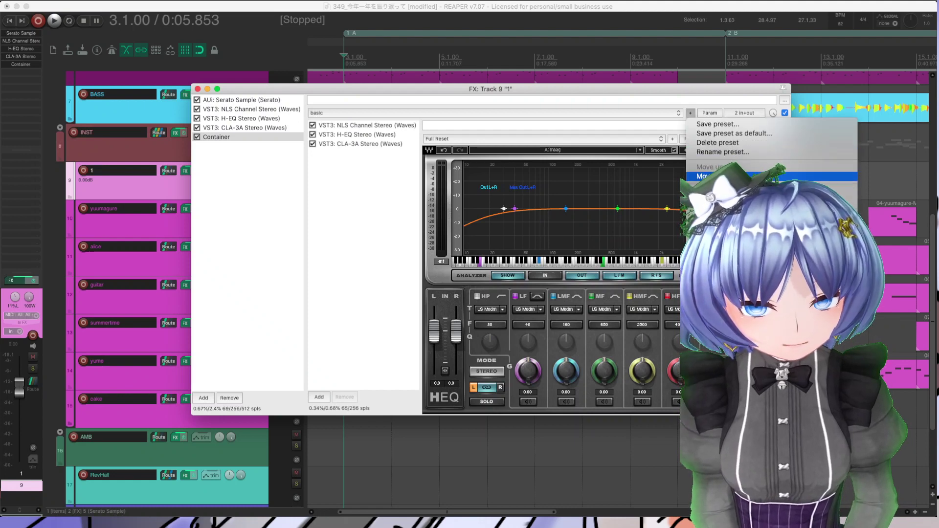
click(760, 124)
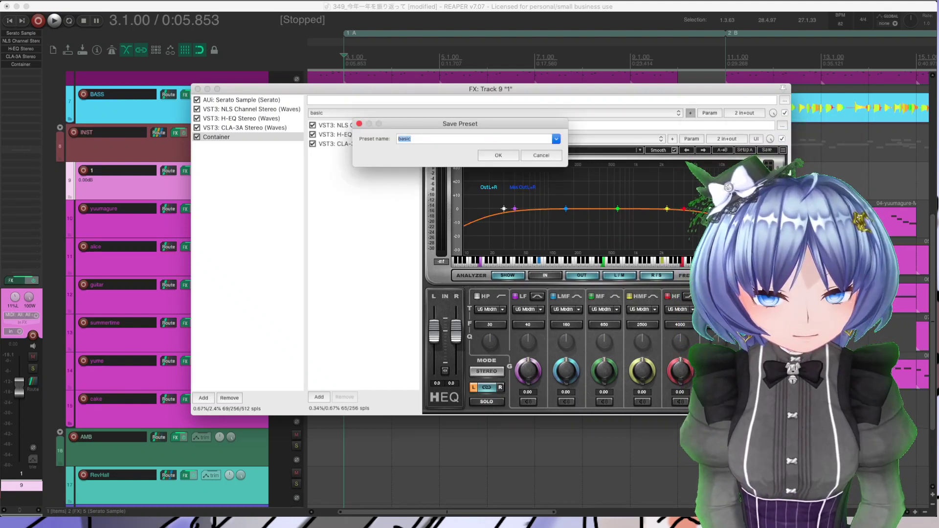
click(516, 155)
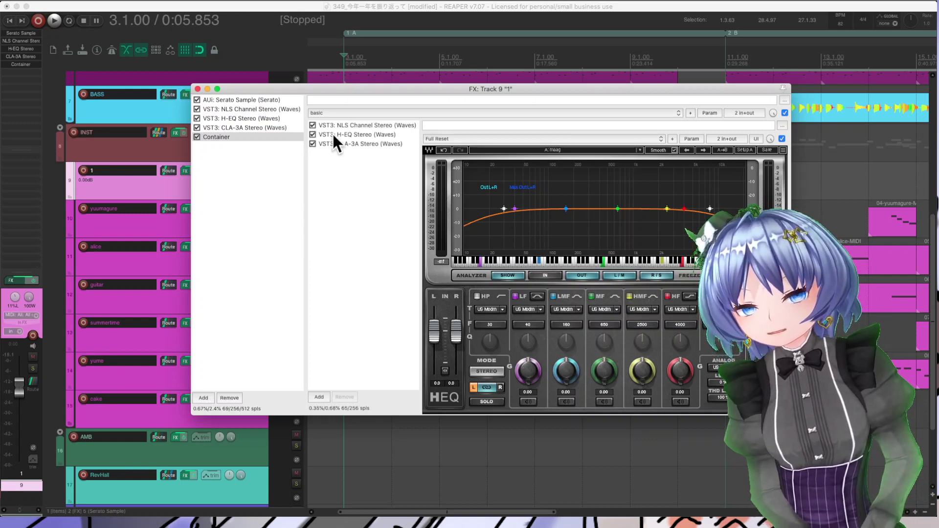
Review the NLS Channel, H-EQ and CLA-3A plug-ins that sit outside the Container, and return to the Container.
click(244, 126)
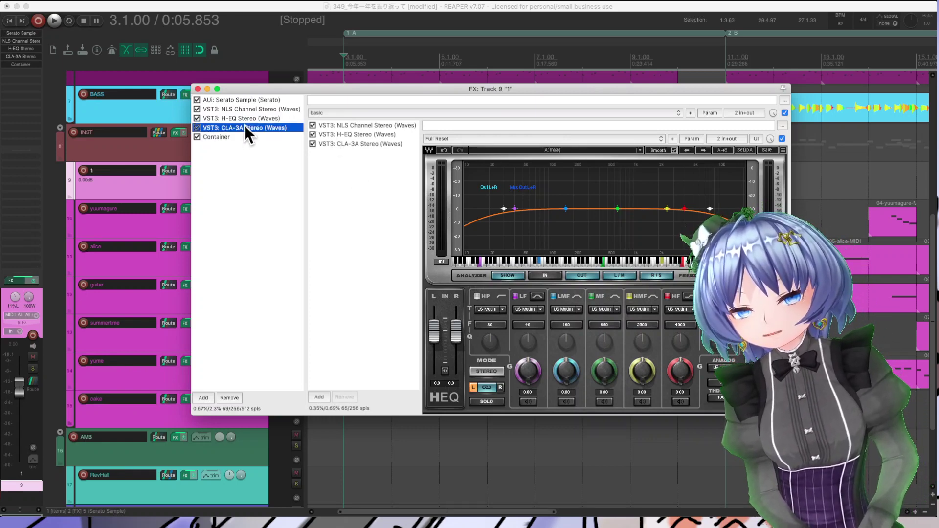
click(243, 117)
click(244, 111)
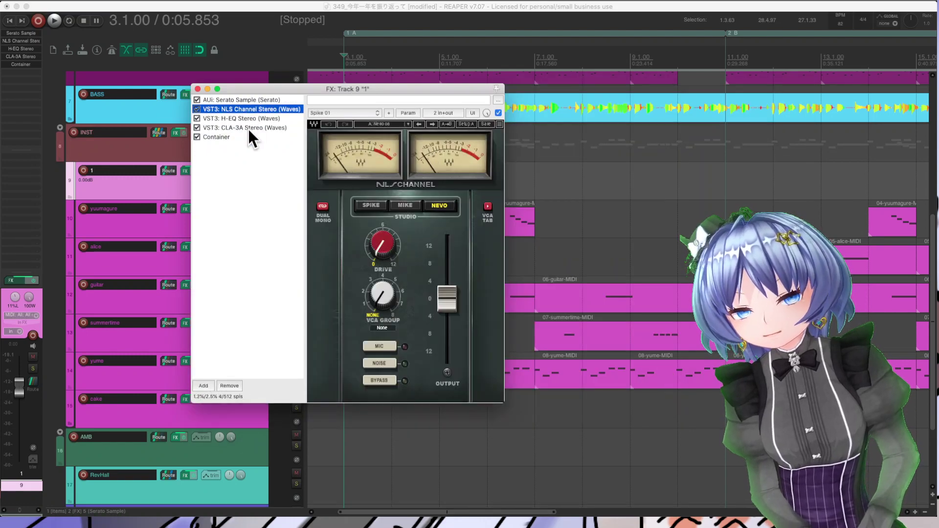
click(253, 118)
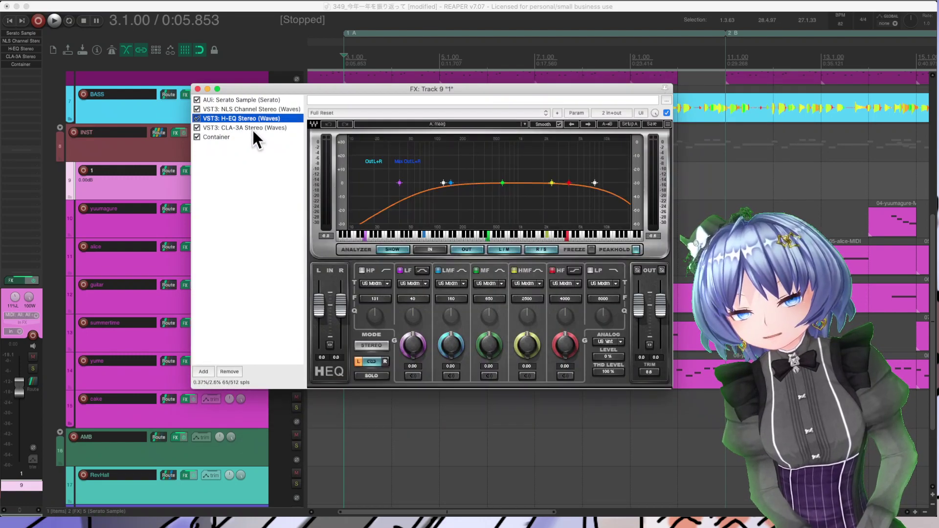
click(252, 128)
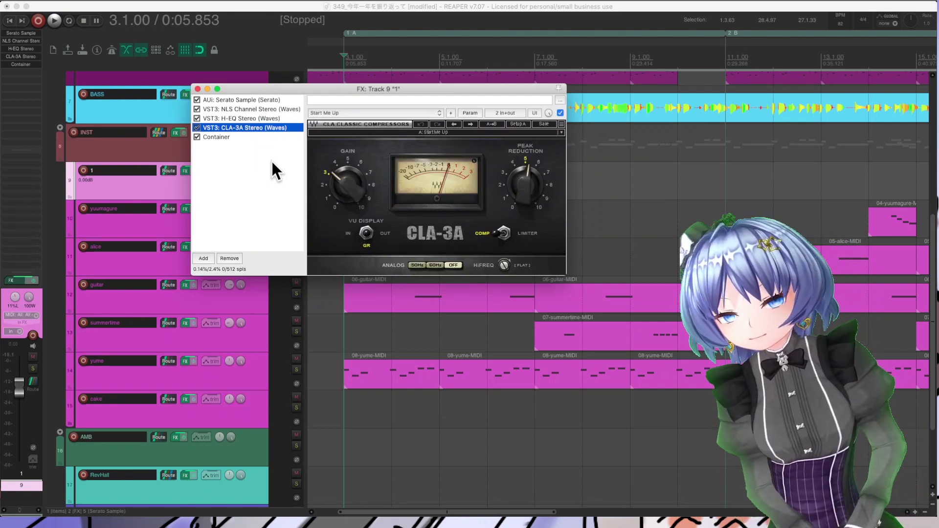
click(229, 137)
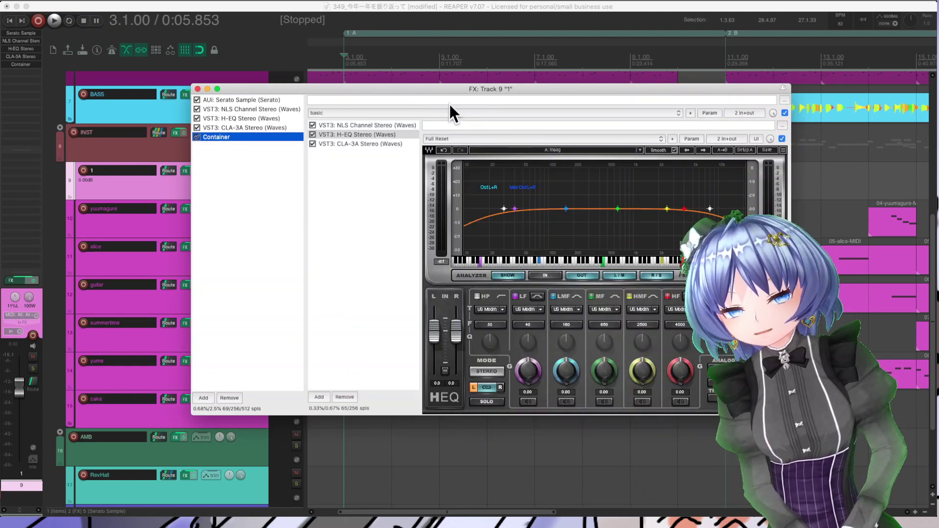
Check the Container's available presets and its CLA-3A and H-EQ plug-ins.
click(400, 113)
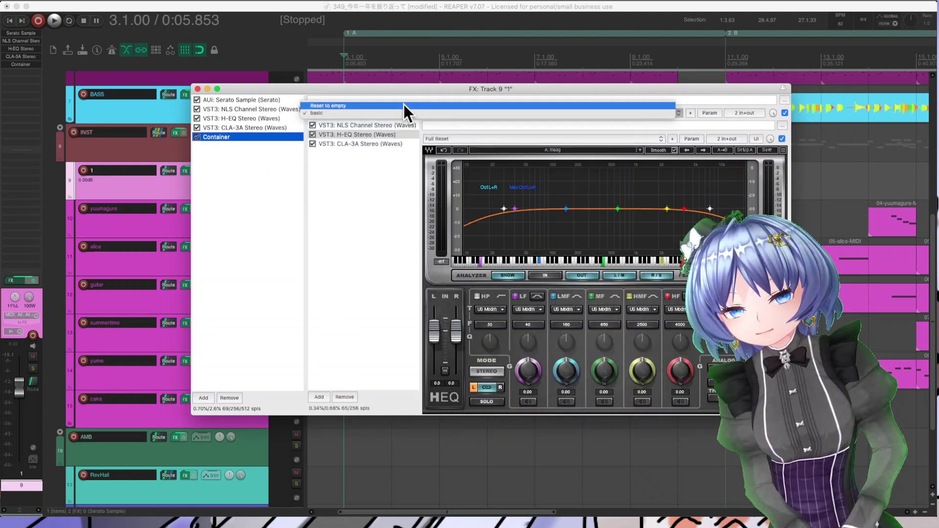
key(Escape)
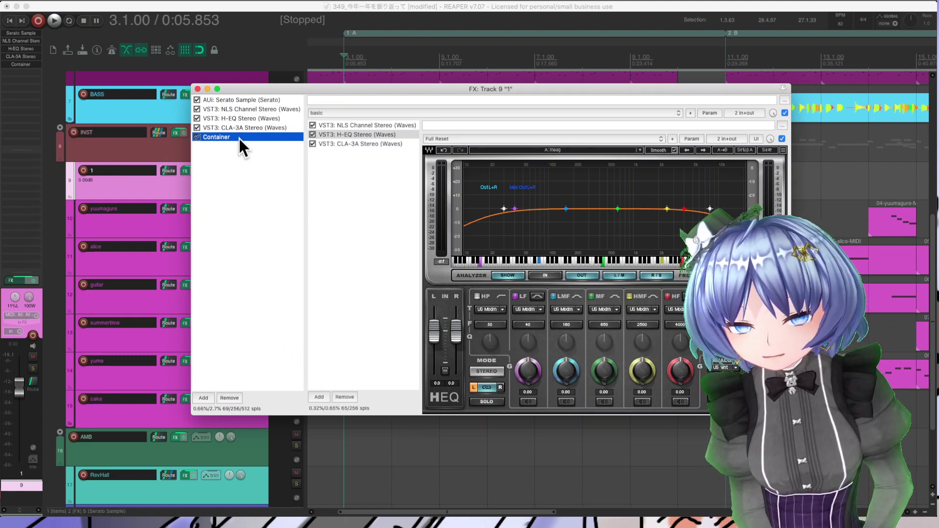
click(347, 143)
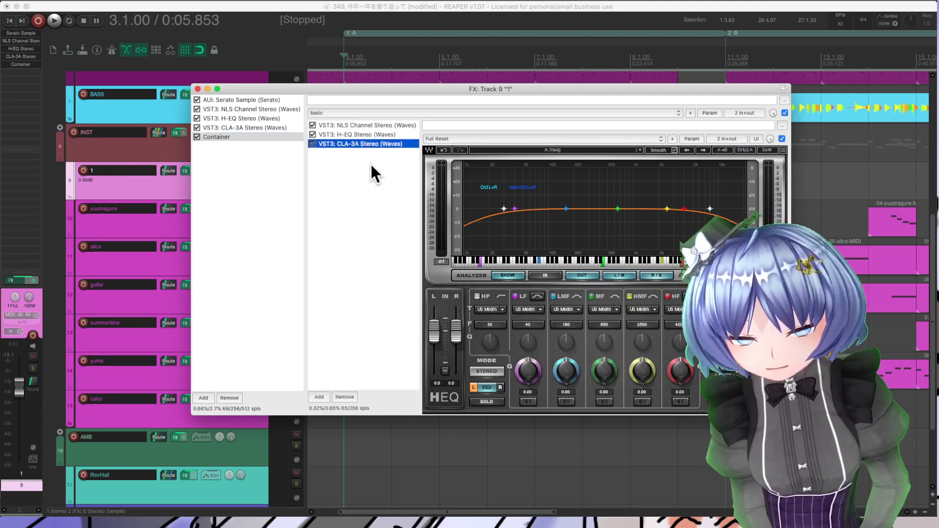
click(382, 136)
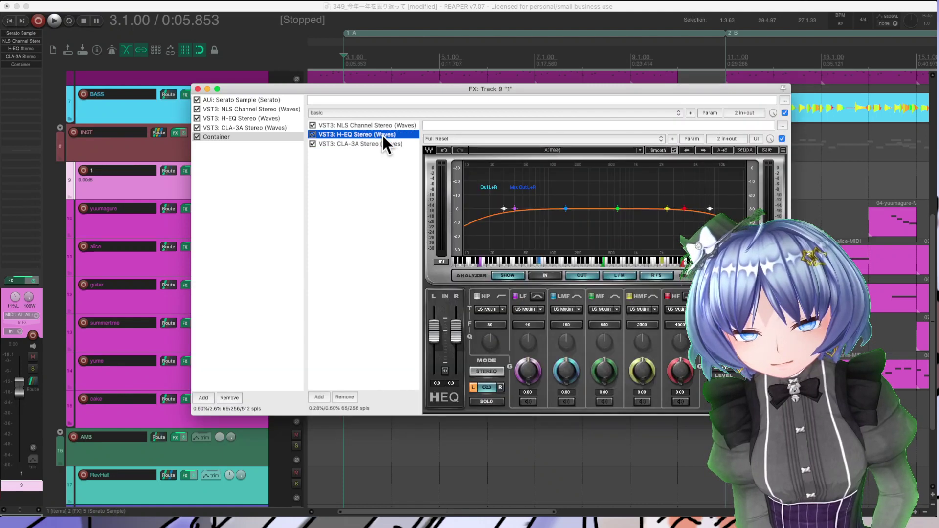